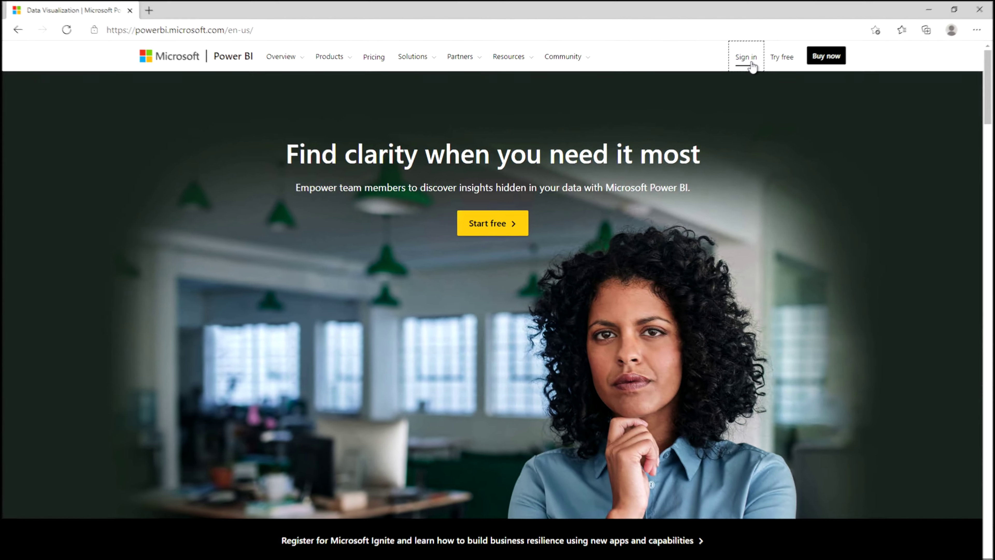
Sign in to the Power BI service and start a new workspace named DeploymentPipelineDemo.
click(753, 64)
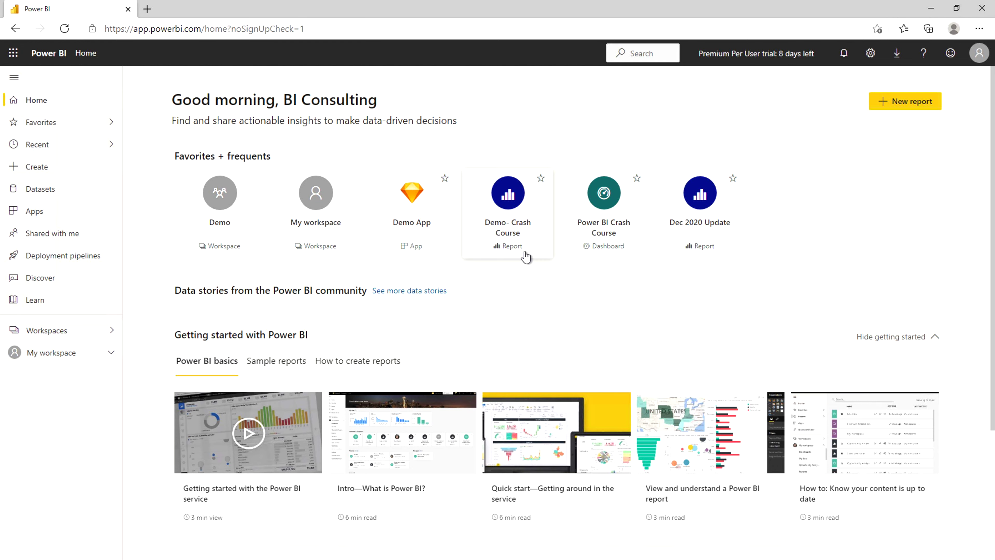
click(91, 337)
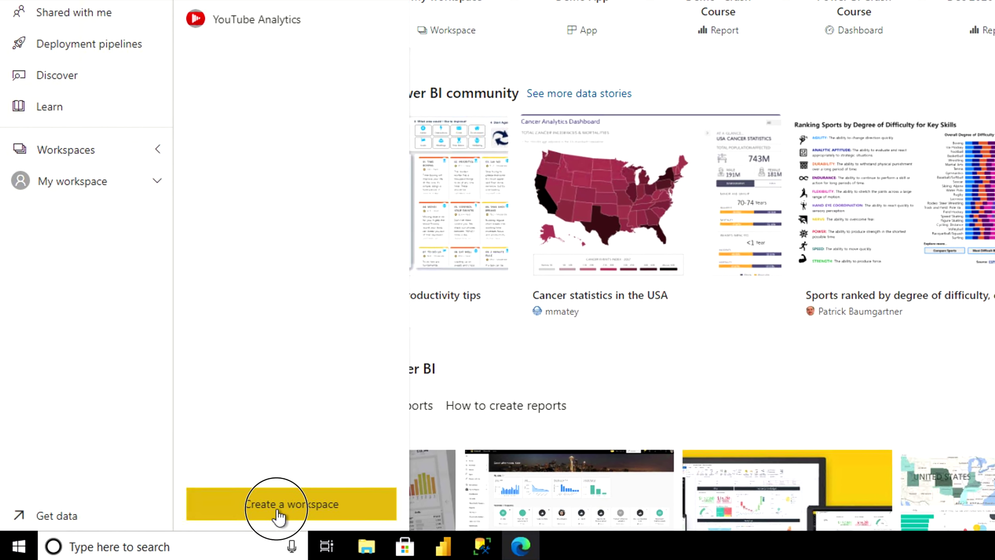
click(279, 517)
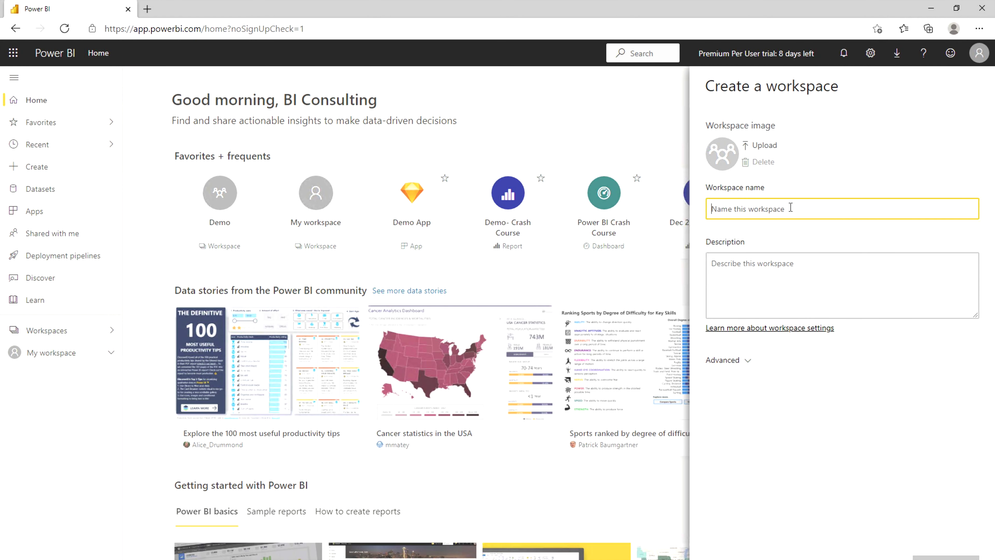
text(DeploymentPipelineDemo)
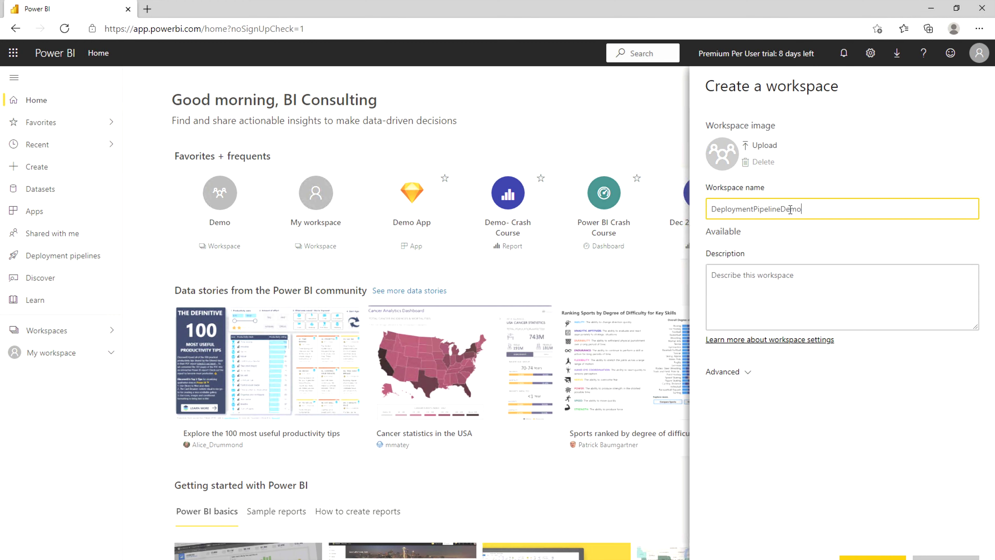
click(766, 276)
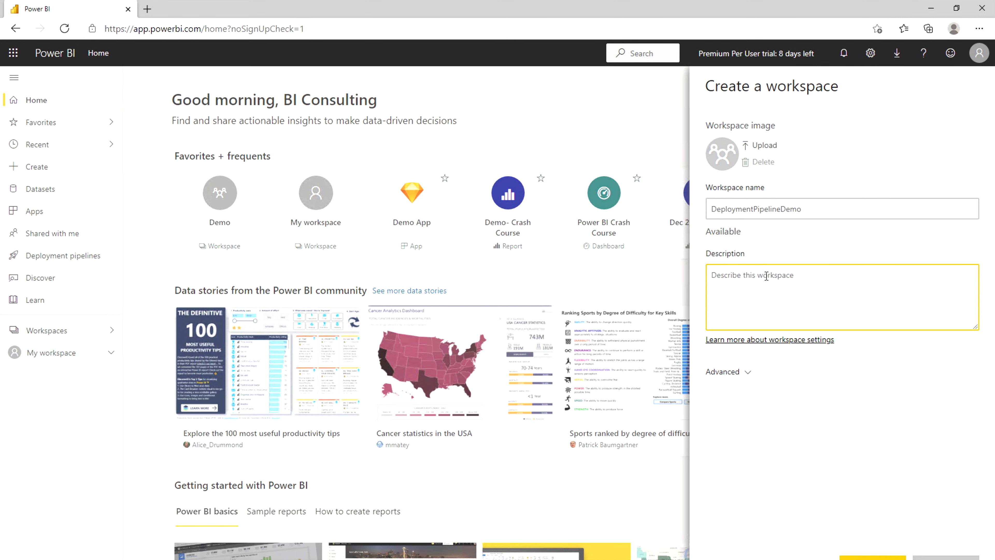
Turn on Premium capacity for the workspace in the advanced settings, using Premium Per User - Reserved - Southeast Asia.
click(744, 376)
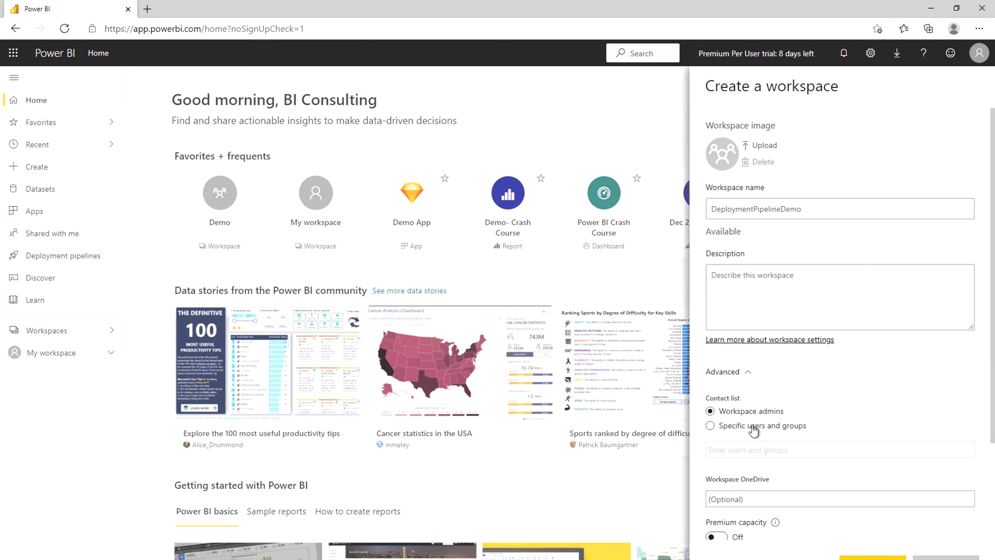
scroll(769, 397, down, 2)
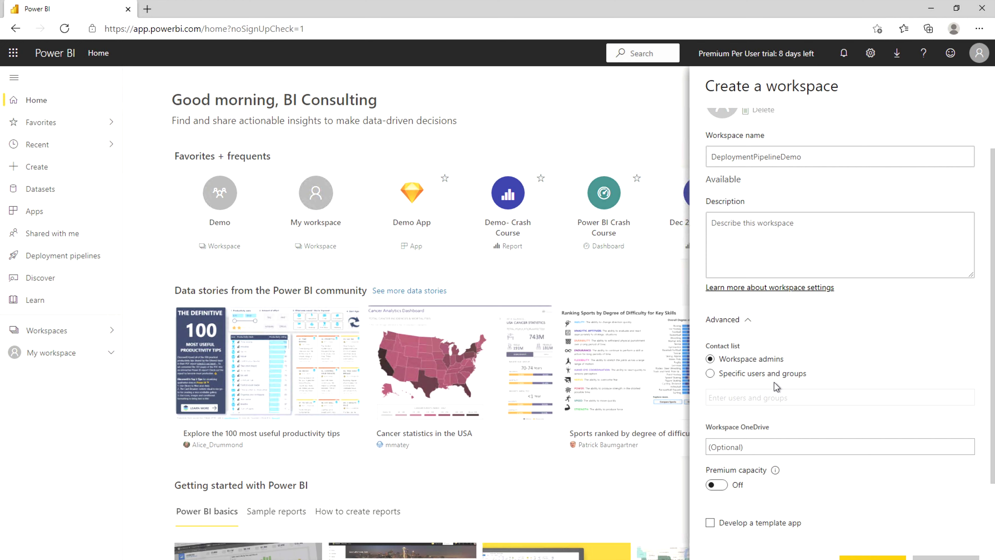
scroll(777, 387, down, 2)
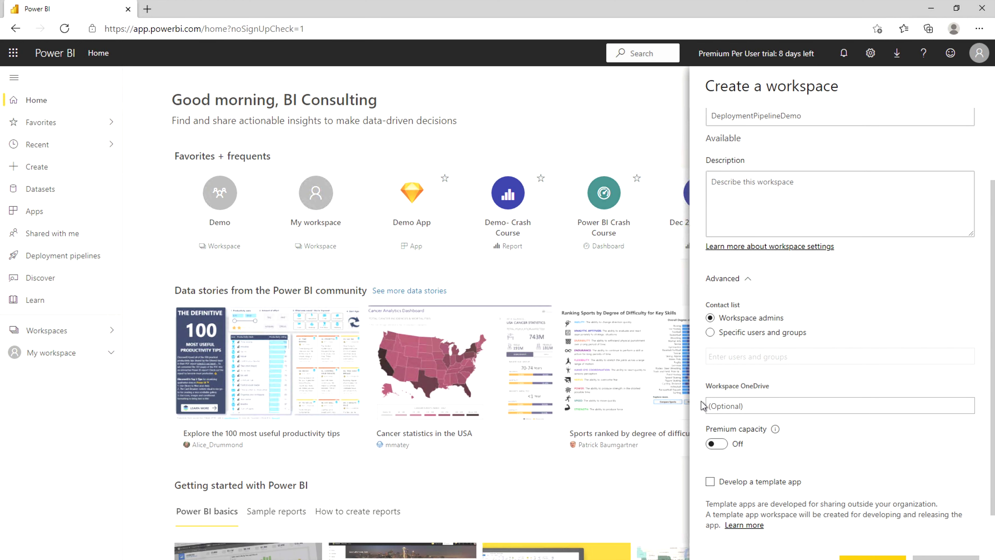
click(725, 447)
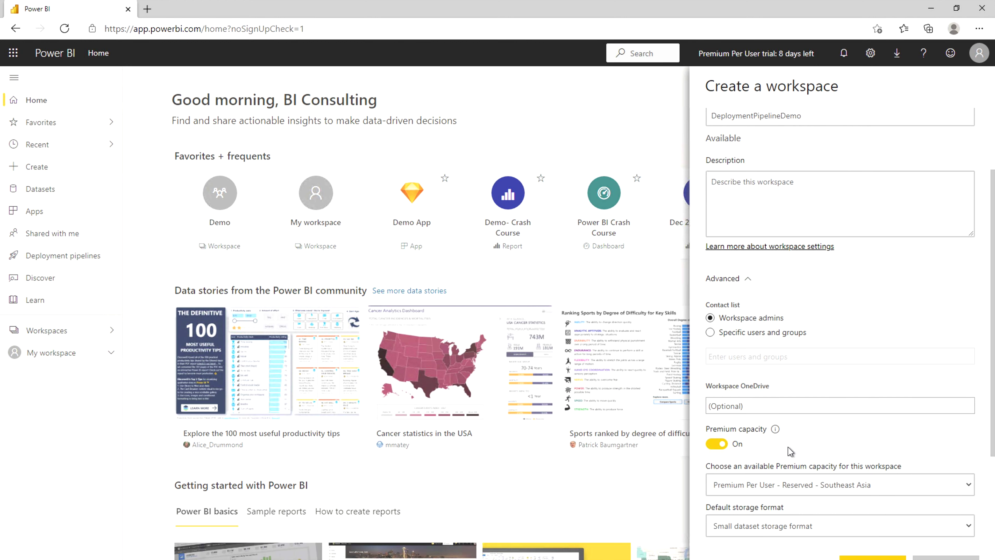
scroll(795, 451, down, 1)
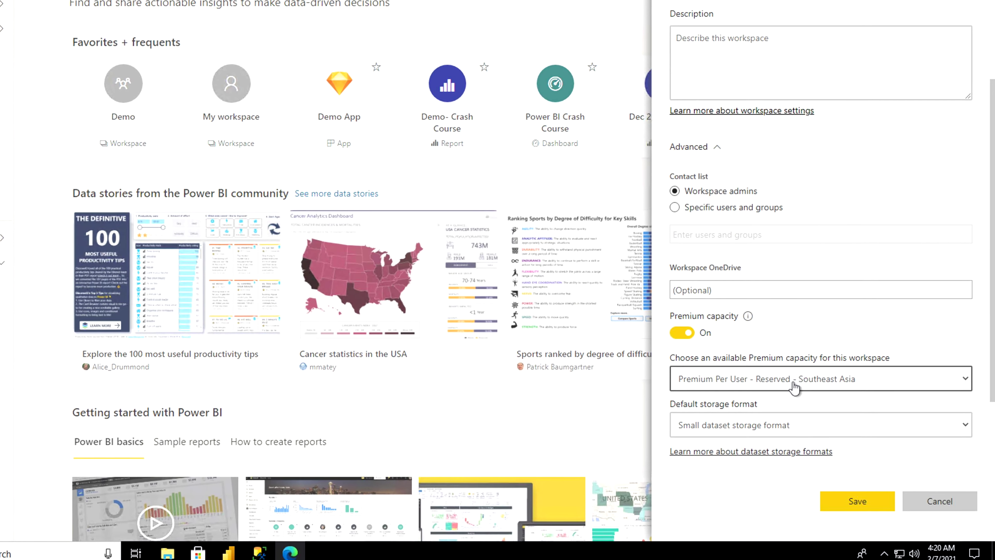
click(789, 378)
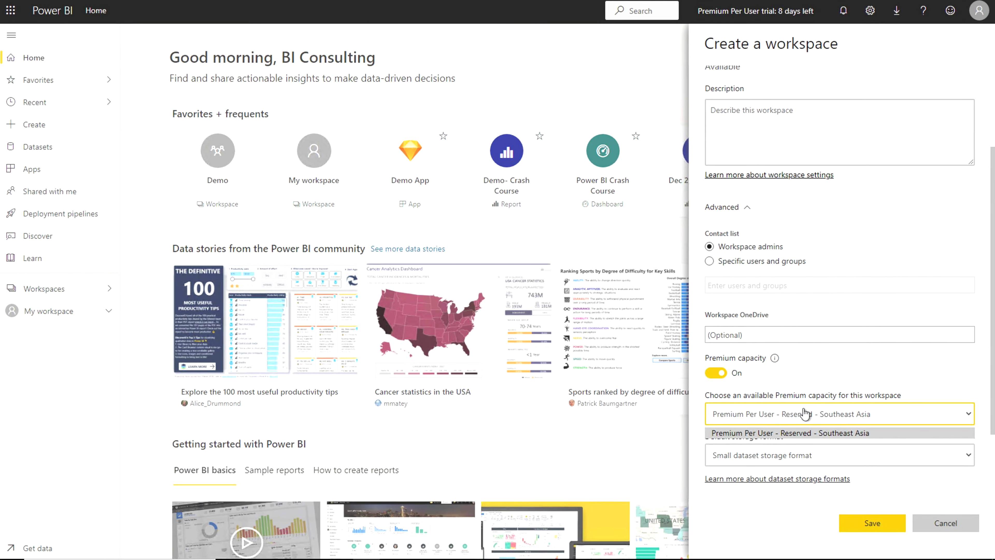
click(807, 431)
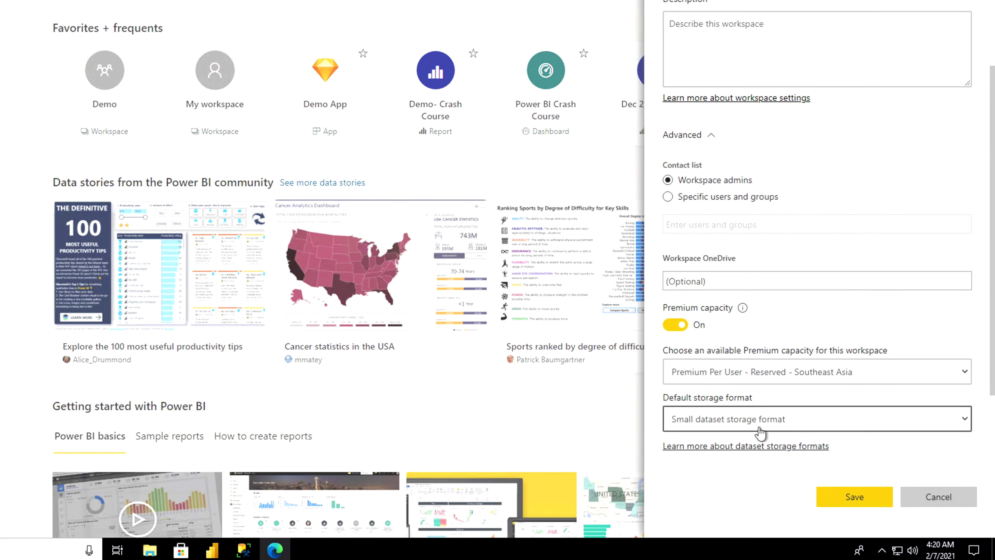
Choose Small dataset storage format as the default storage format and save the workspace.
click(760, 425)
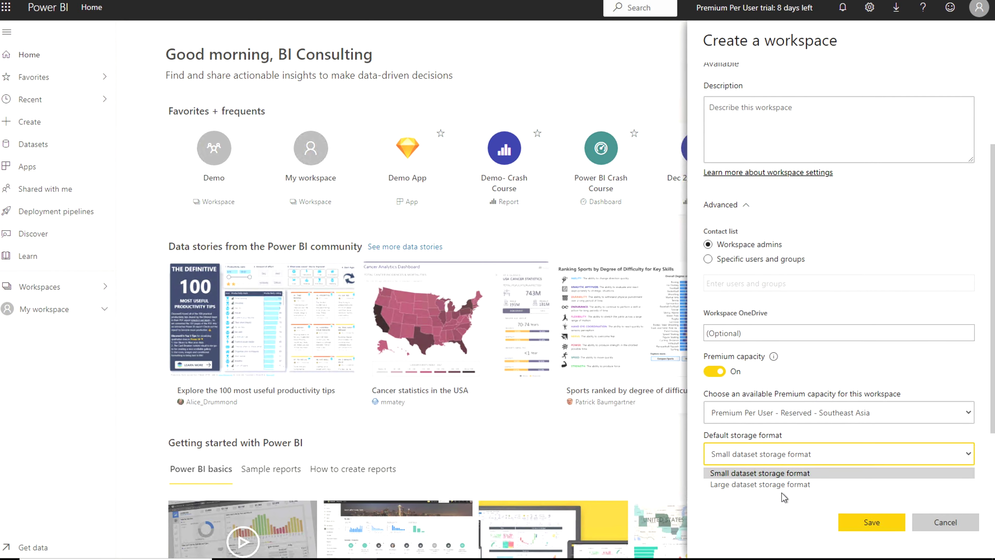
click(790, 469)
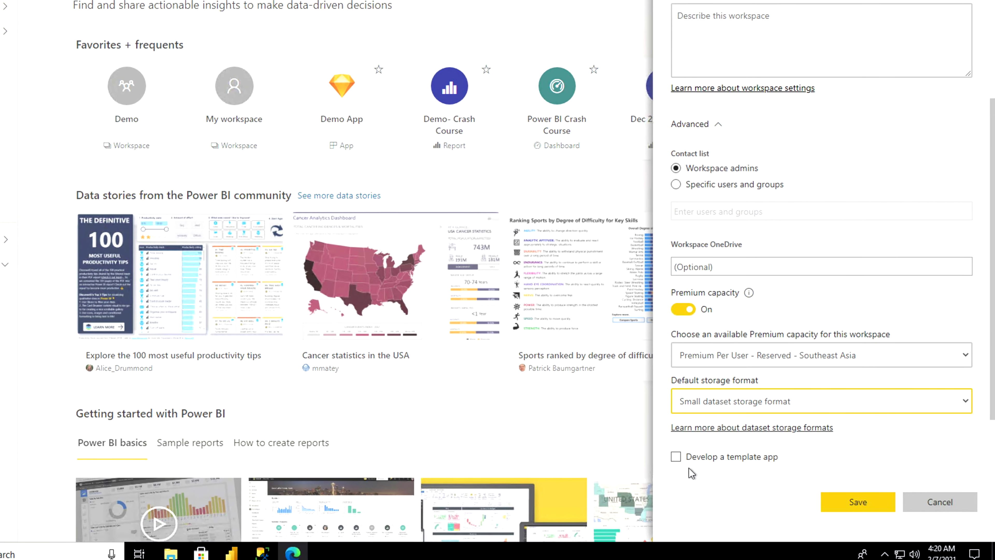
scroll(732, 464, down, 2)
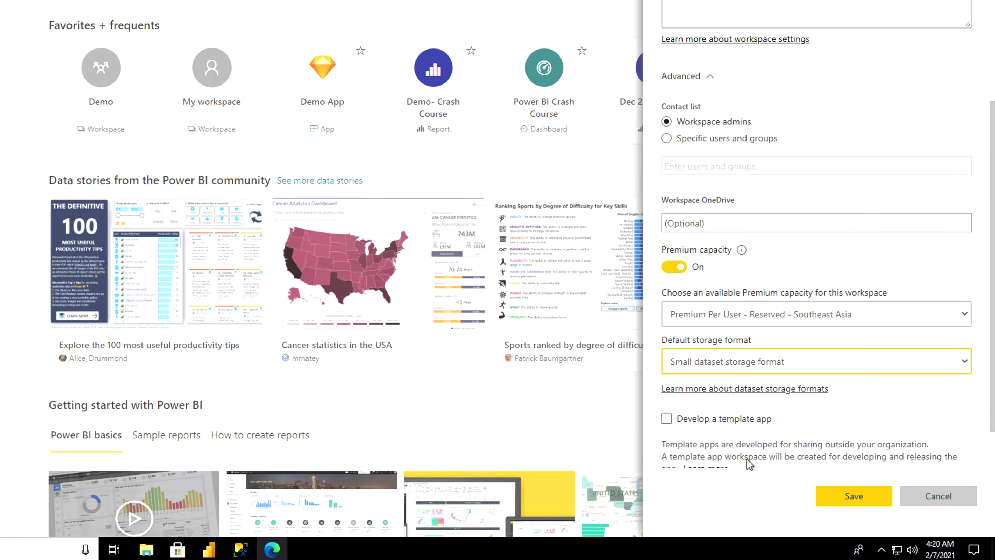
click(824, 502)
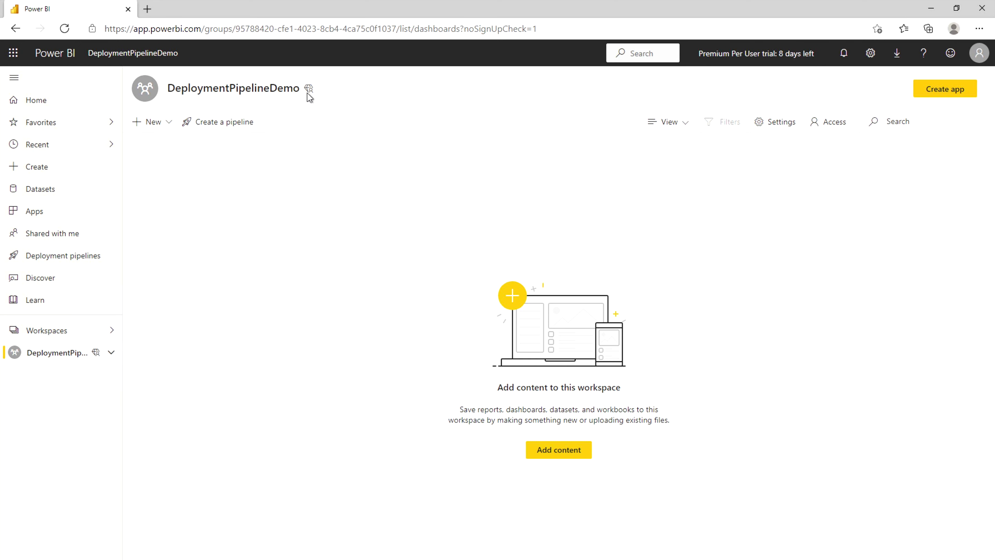
Create a deployment pipeline named DemoPipeline without a description.
mouse_move(310, 98)
click(86, 264)
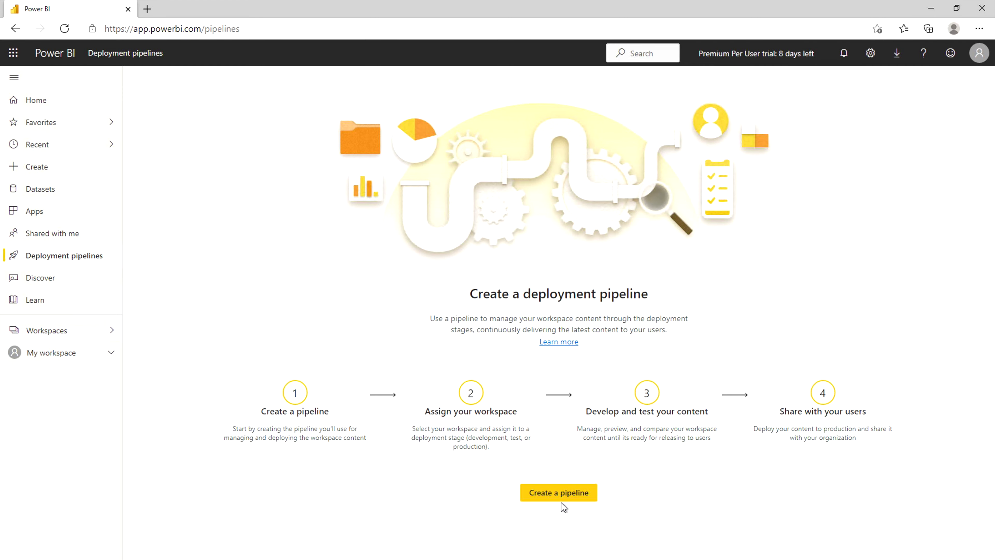
click(559, 494)
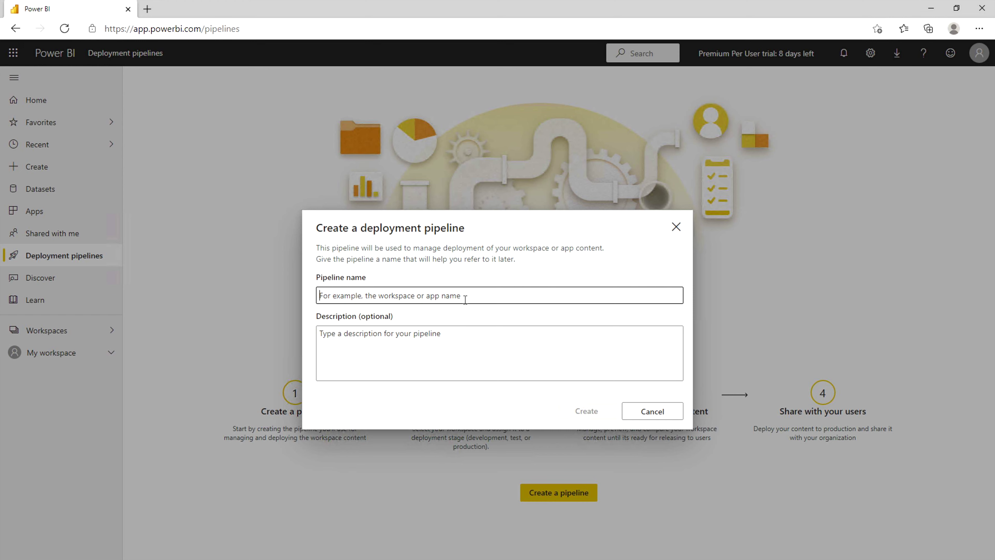
text(DemoPipeline)
click(431, 348)
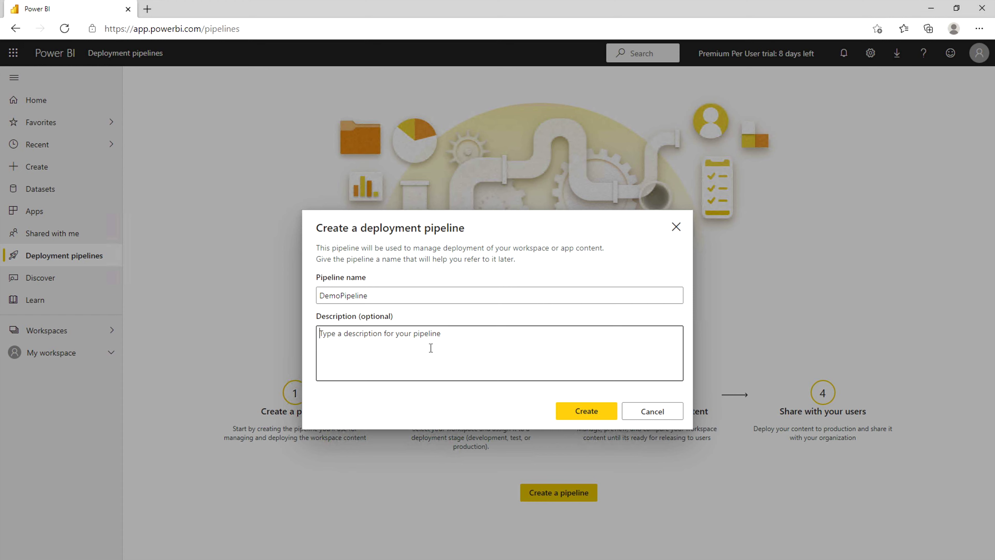
click(575, 416)
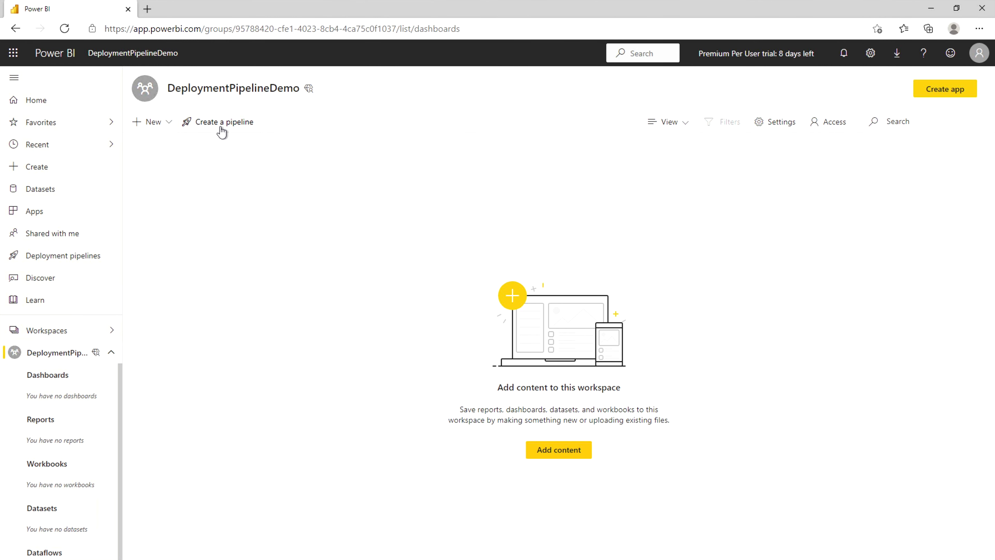
Open DemoPipeline and assign the DeploymentPipelineDemo workspace to its Development stage.
click(164, 125)
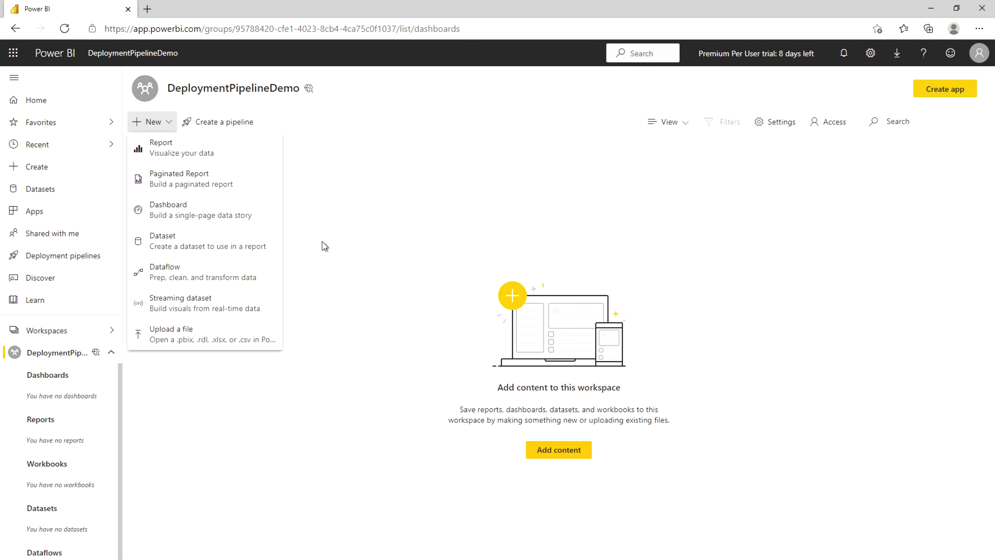
click(74, 255)
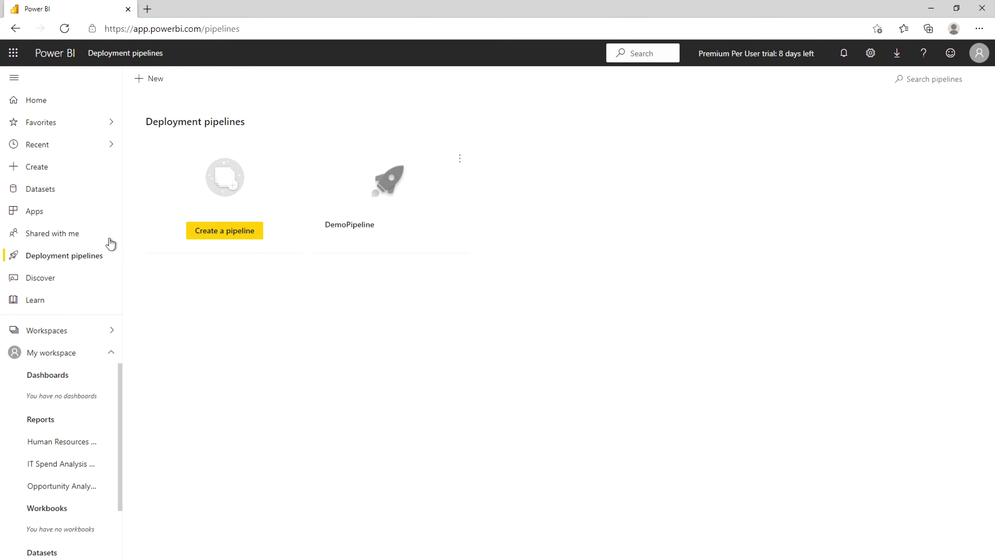
click(352, 237)
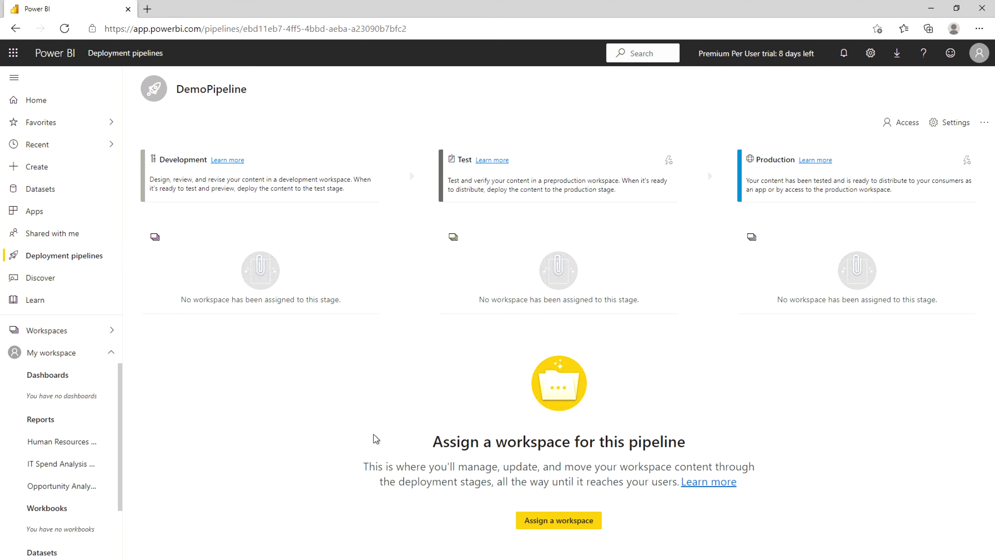
click(581, 532)
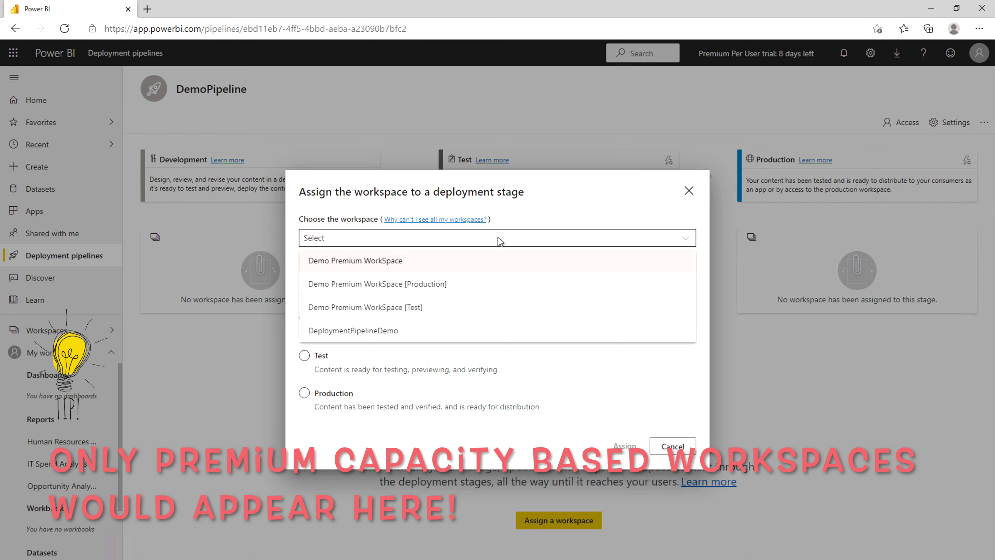
click(380, 331)
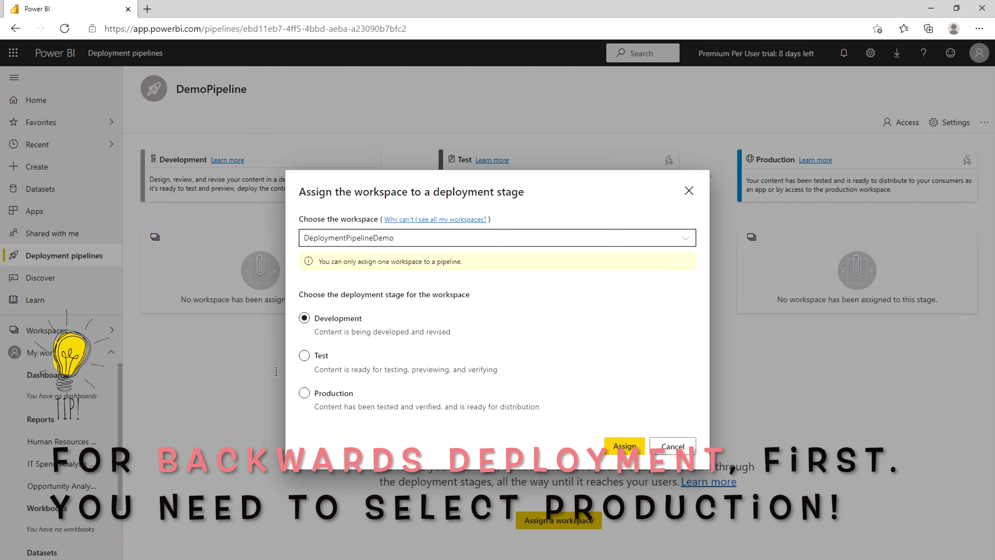
click(304, 355)
click(304, 394)
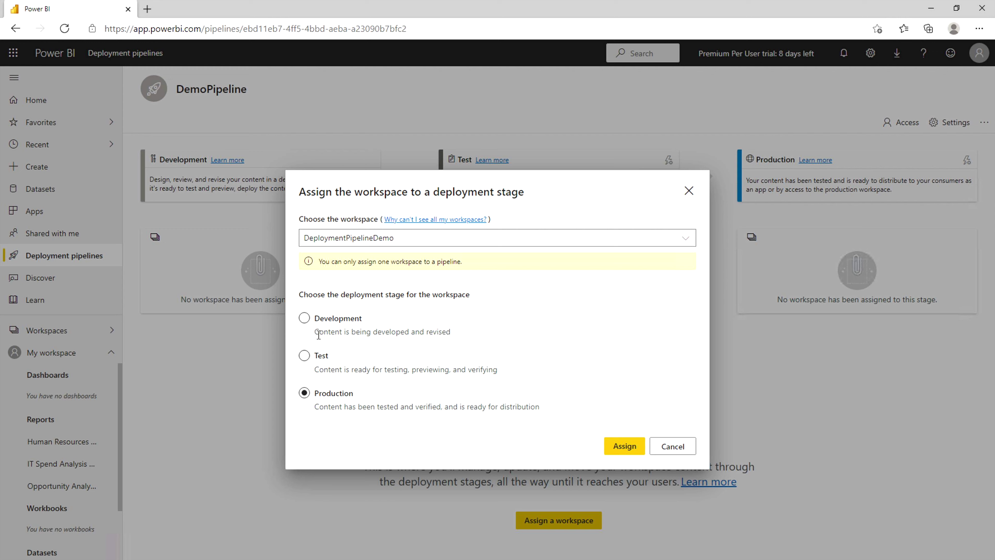
click(305, 318)
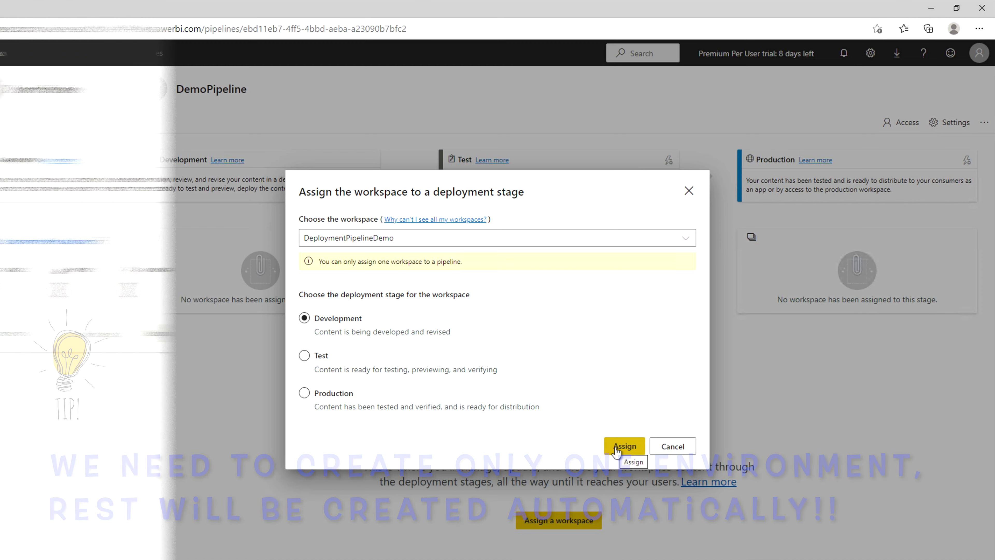
click(625, 446)
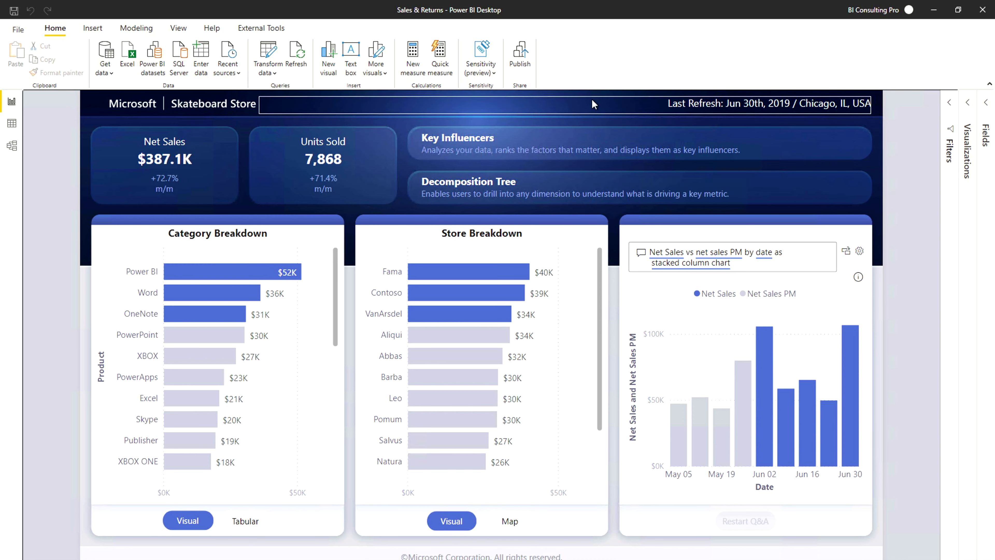
Switch to Power BI Desktop and publish the Sales & Returns report to the DeploymentPipelineDemo workspace.
click(529, 64)
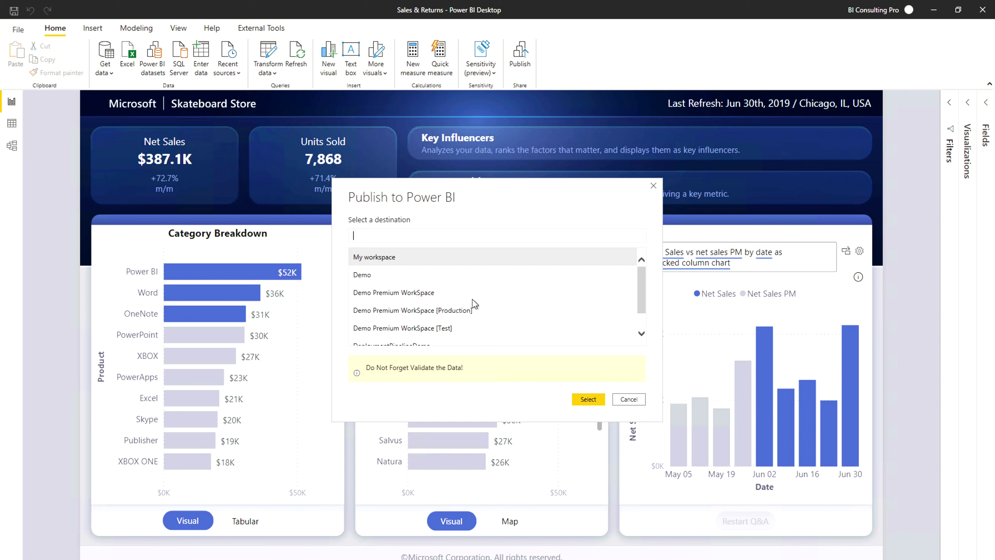
scroll(627, 302, down, 1)
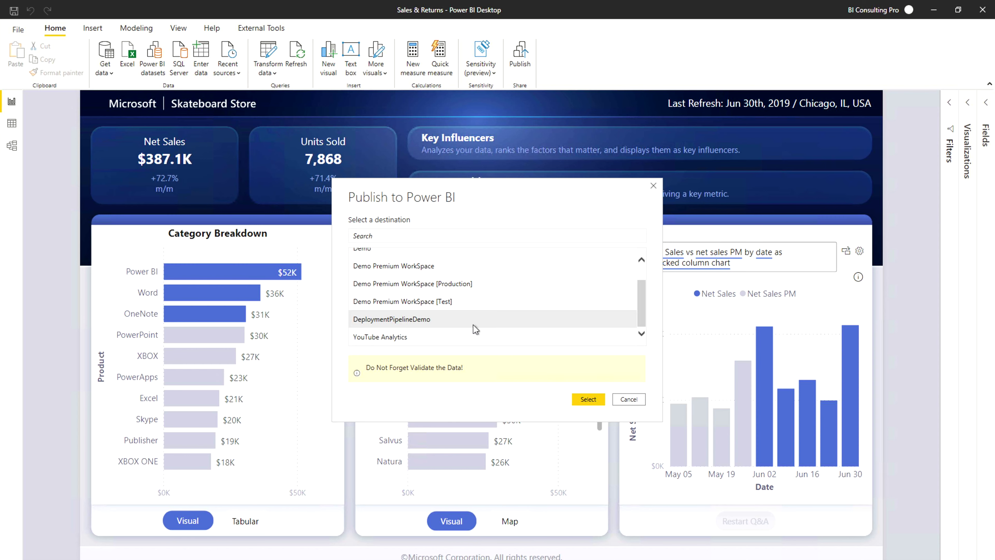
click(585, 402)
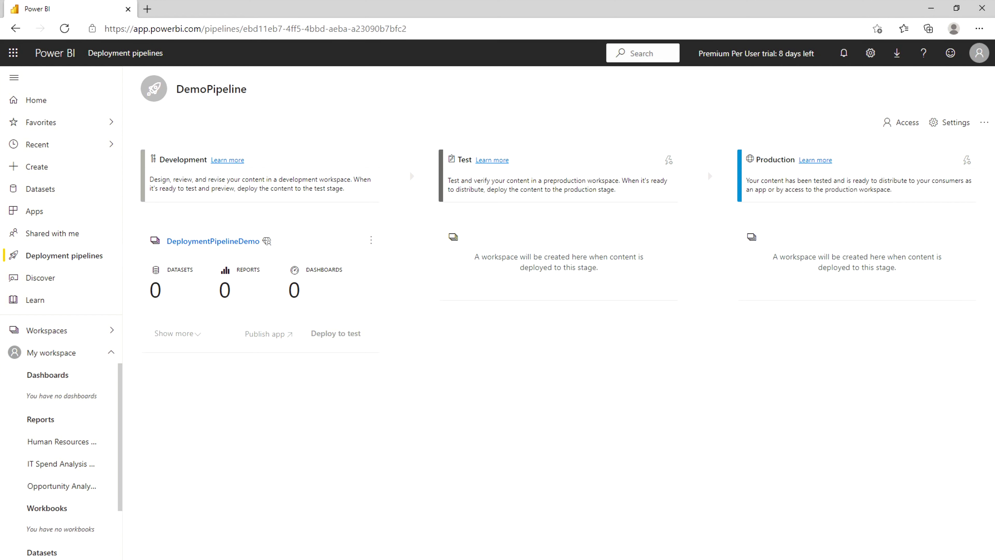
Reload DemoPipeline in the browser and expand the Development stage's contents to view the lineage of the Sales & Returns report.
click(64, 28)
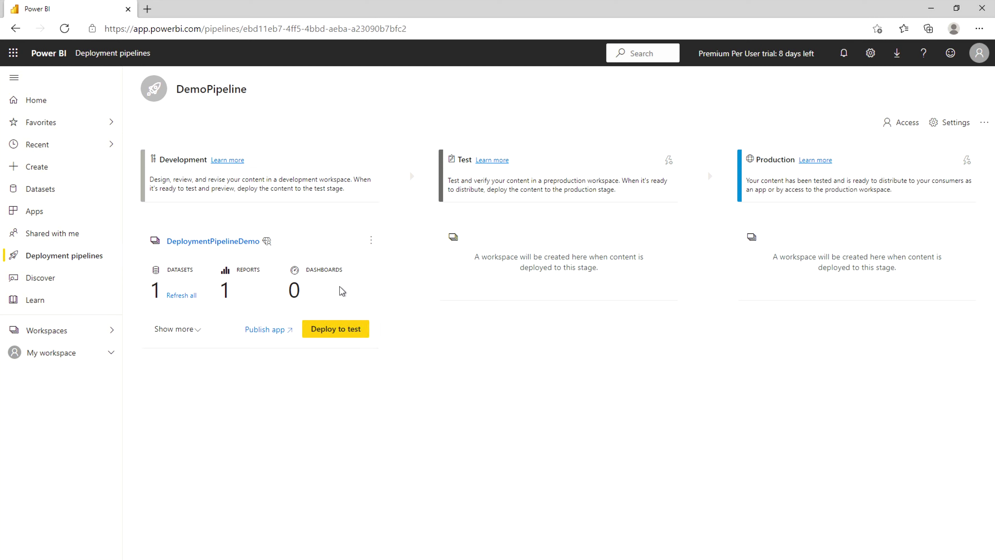
click(184, 331)
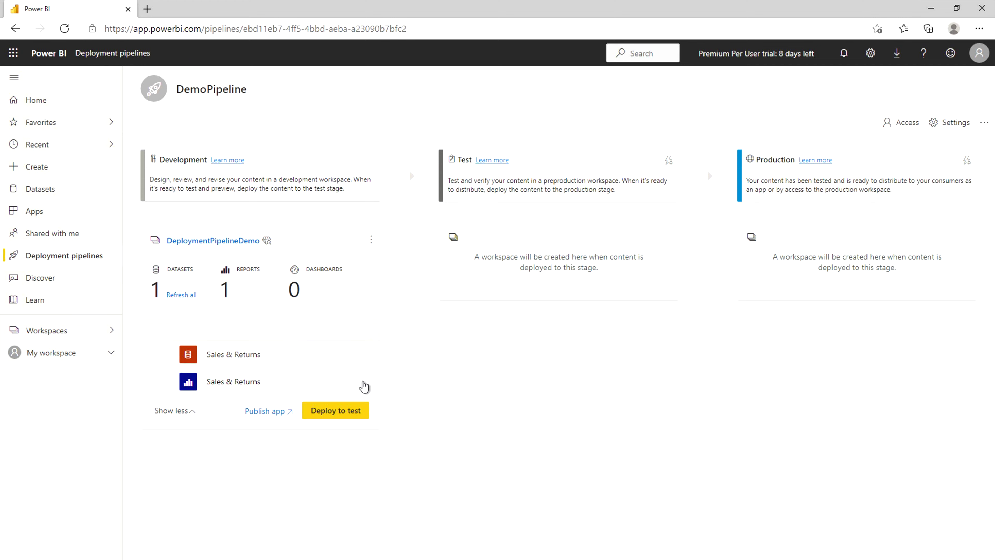
click(359, 383)
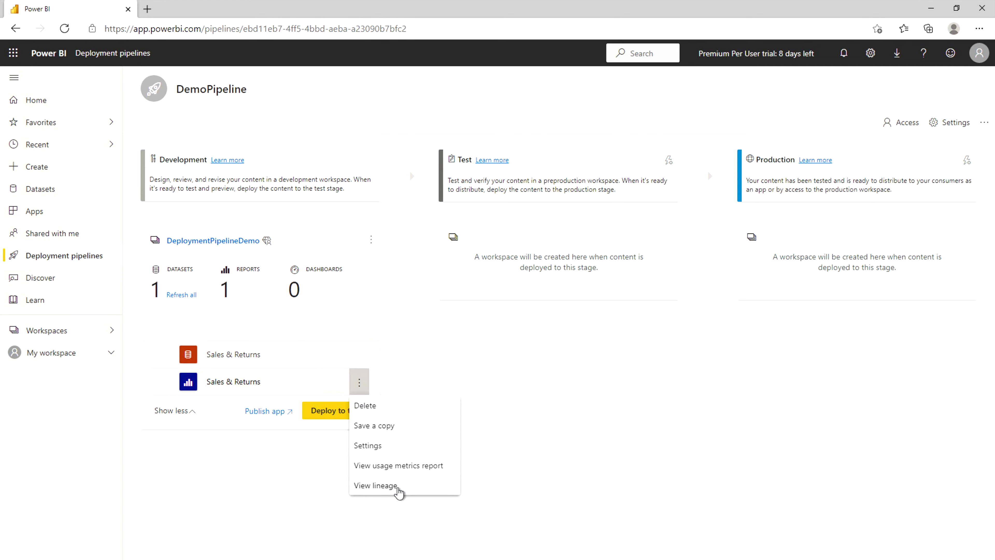
click(397, 488)
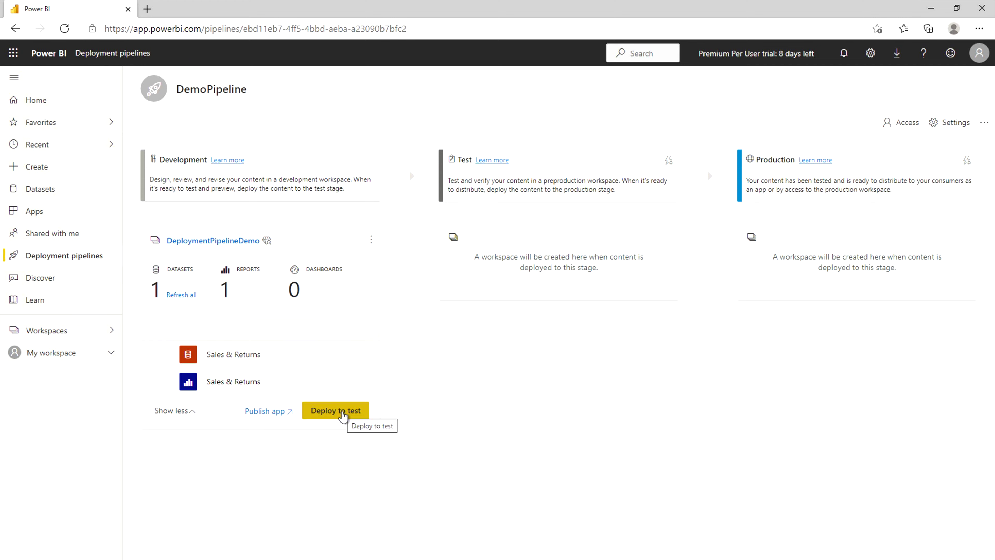
Deploy the Sales & Returns content from Development to Test, open the Test workspace, and deploy the content to Production.
click(343, 414)
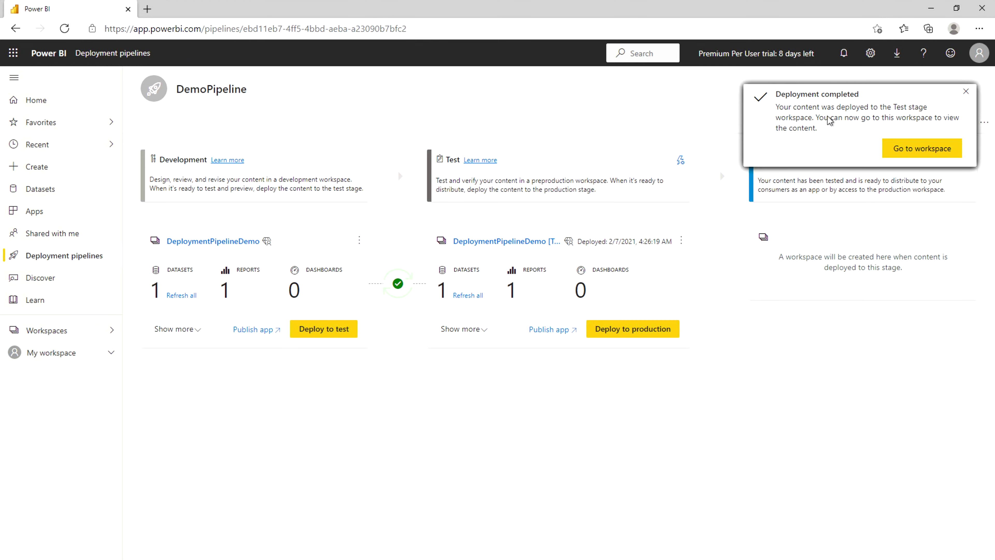
click(897, 152)
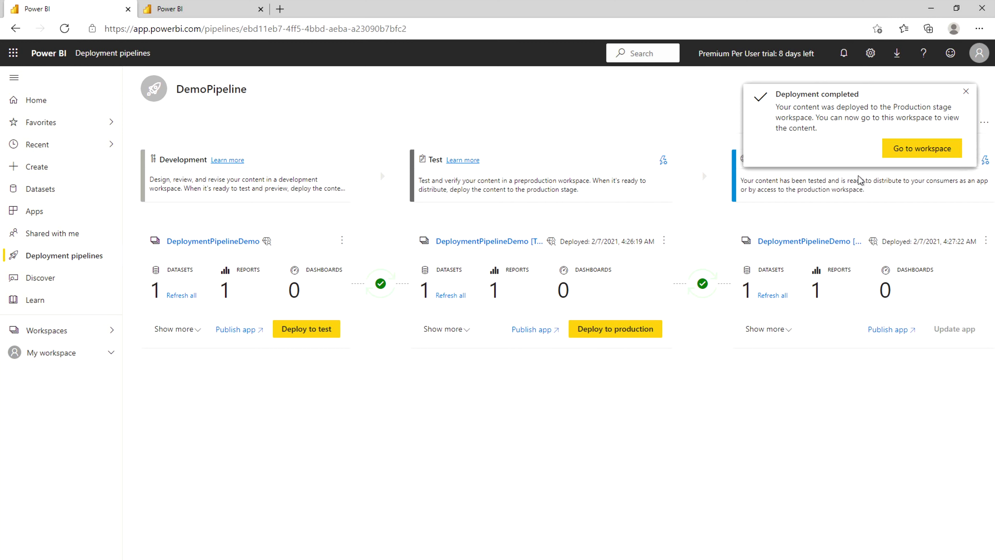
click(966, 95)
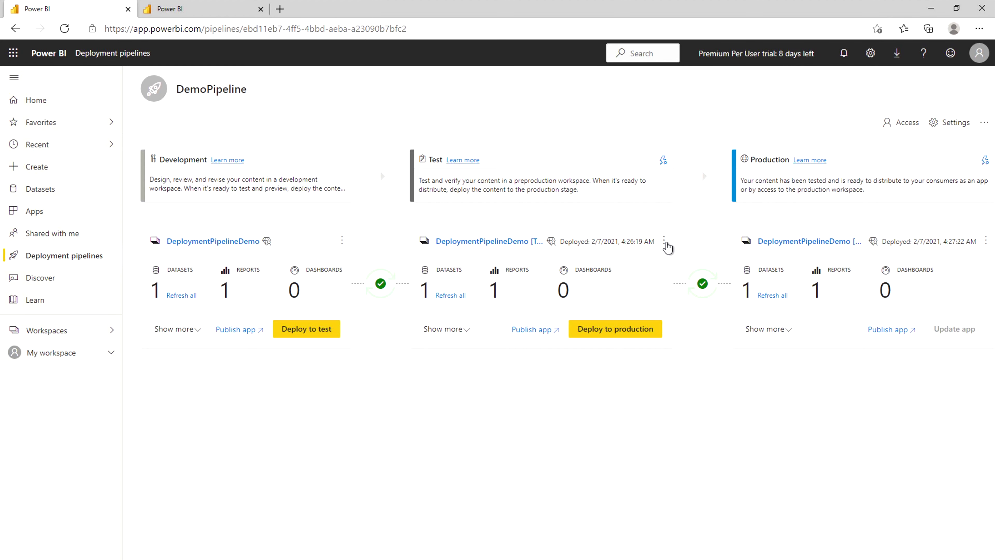
View the access list of the DeploymentPipelineDemo [Test] workspace and close it without adding anyone.
click(665, 241)
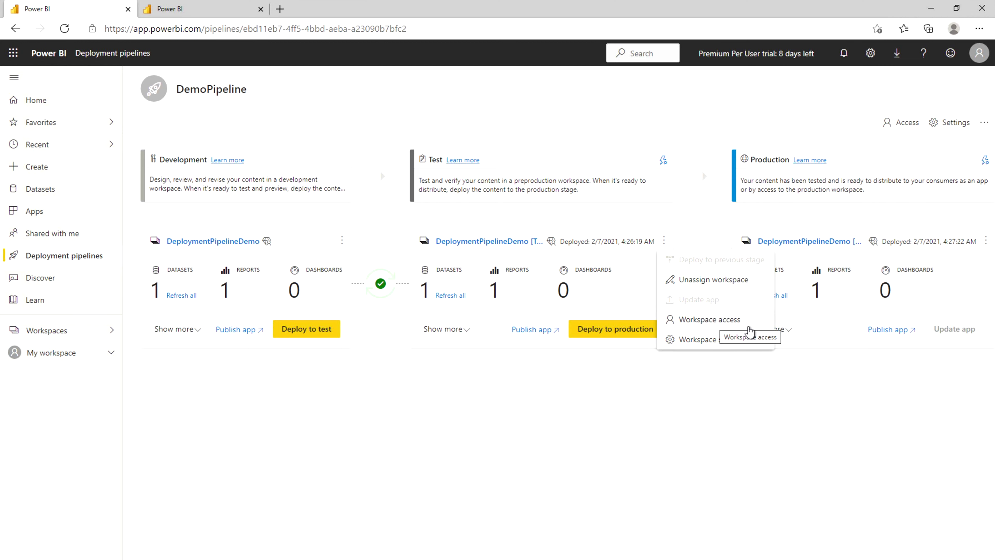
click(735, 327)
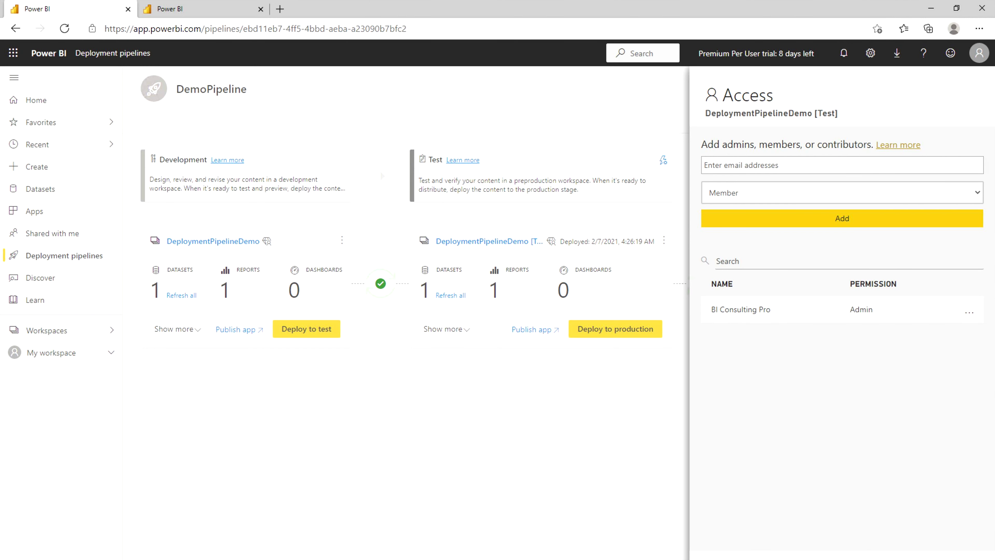
key(Escape)
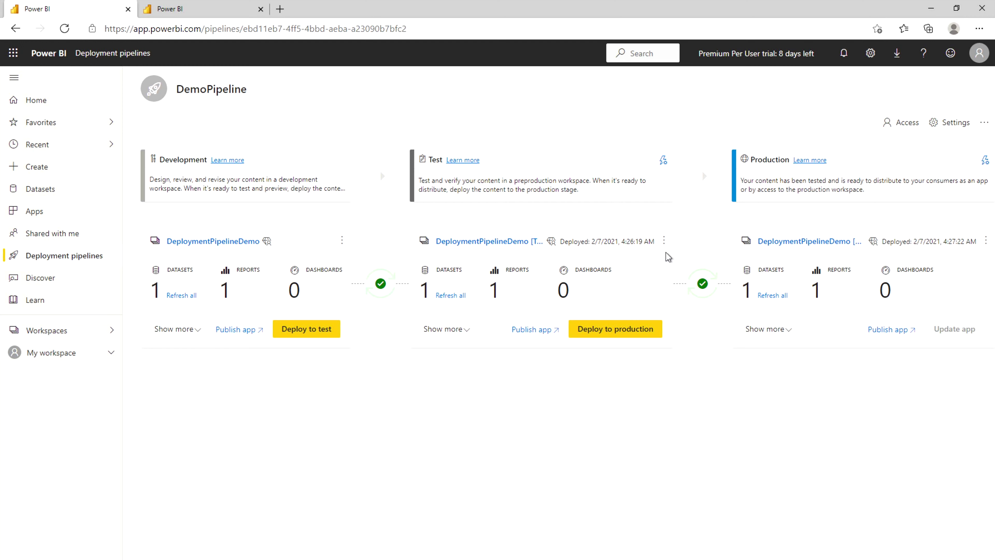
Examine the general and advanced settings of the DeploymentPipelineDemo [Test] workspace, including its contact list and OneDrive options.
click(664, 241)
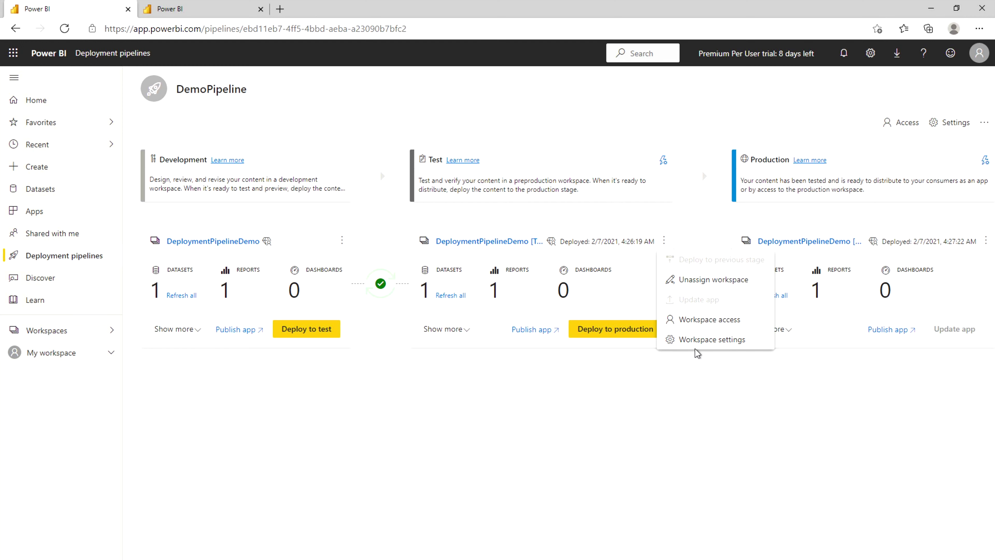
click(701, 340)
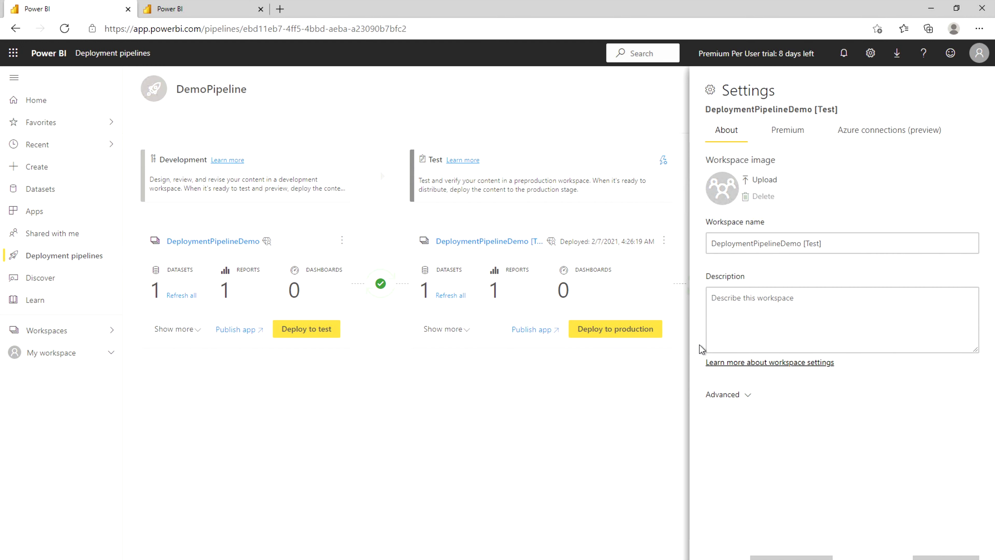
click(734, 395)
scroll(791, 424, down, 1)
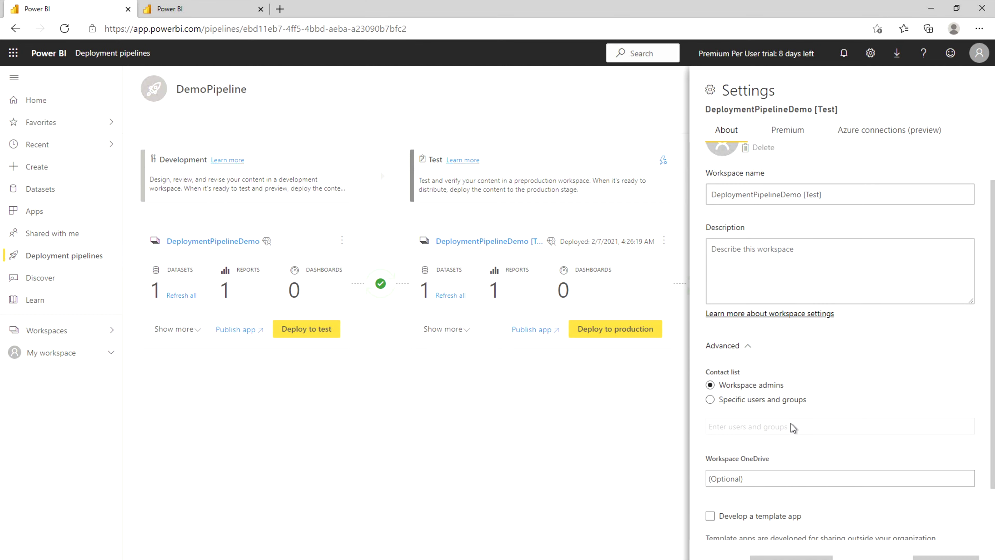
scroll(793, 428, down, 2)
scroll(793, 428, up, 1)
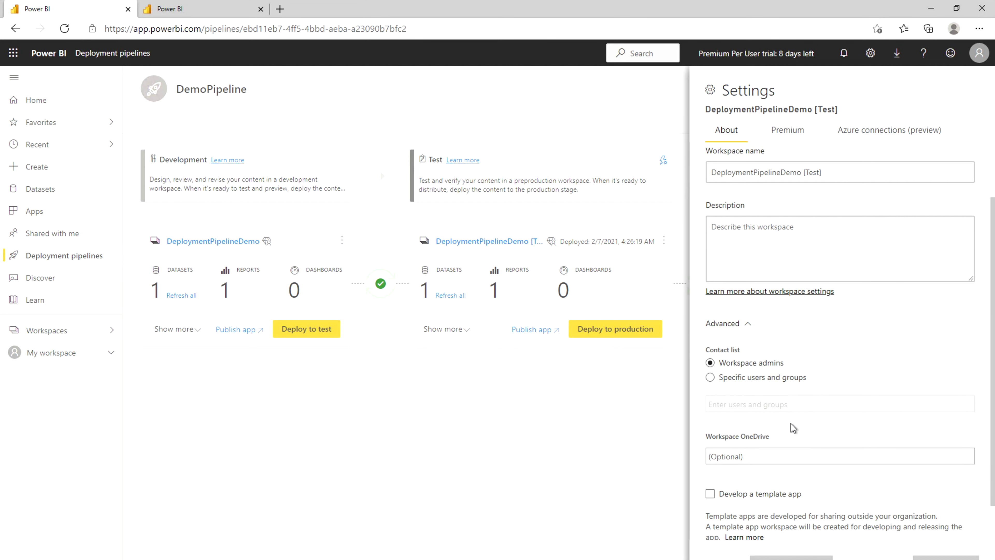
scroll(794, 427, up, 3)
Examine the Test workspace's Premium capacity and Azure connection settings.
click(783, 135)
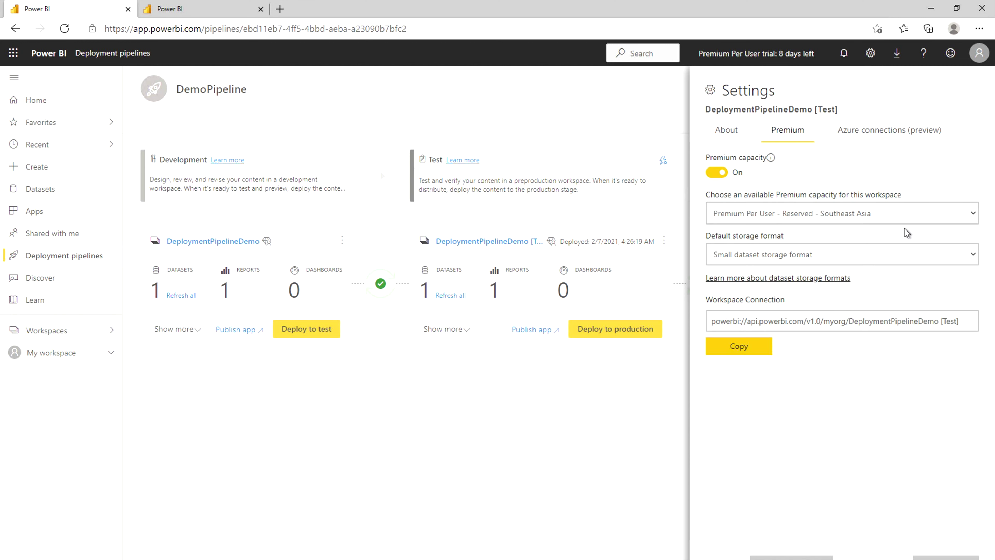
click(799, 208)
click(815, 187)
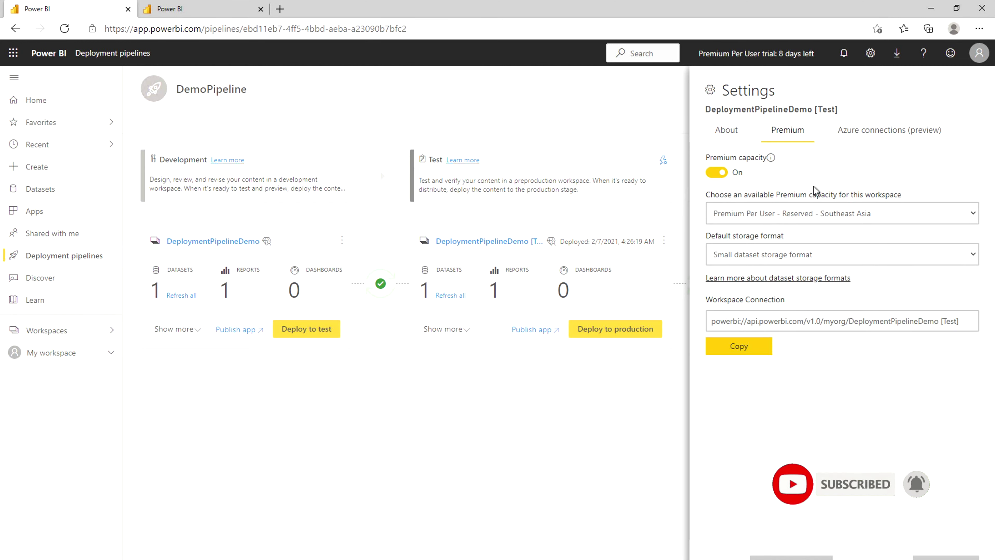
click(866, 132)
click(722, 168)
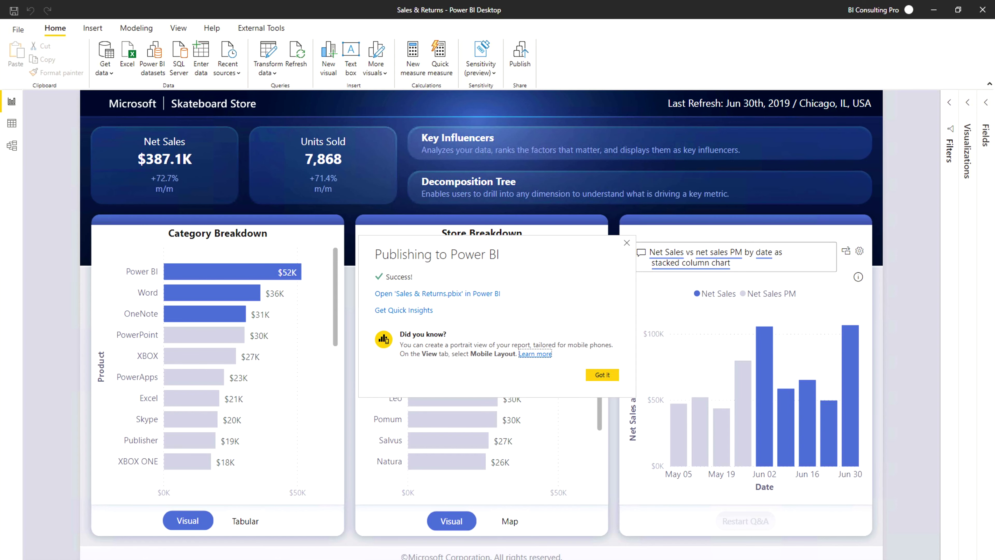
Switch to Power BI Desktop, dismiss the publishing message, and remove the Units Sold card from the Sales & Returns report.
click(602, 375)
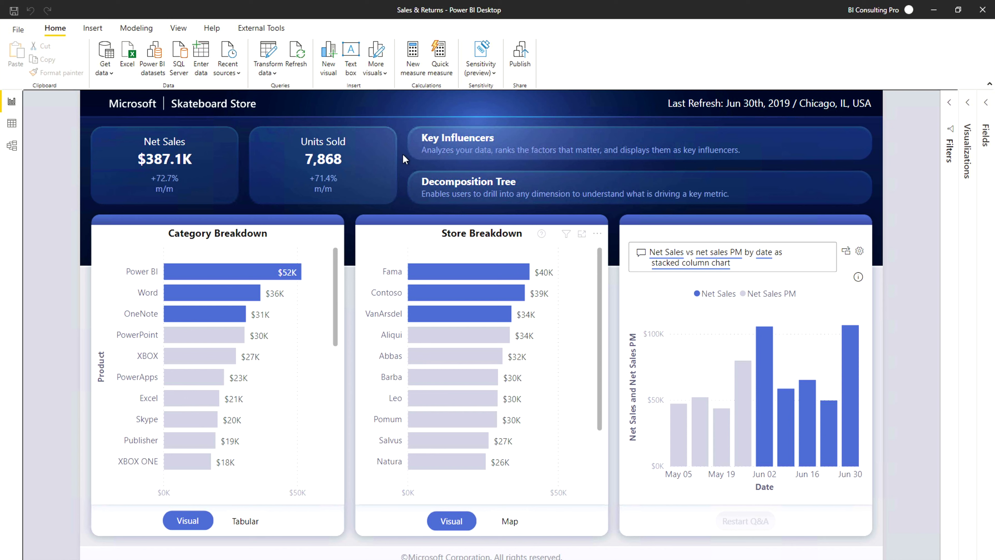
click(330, 167)
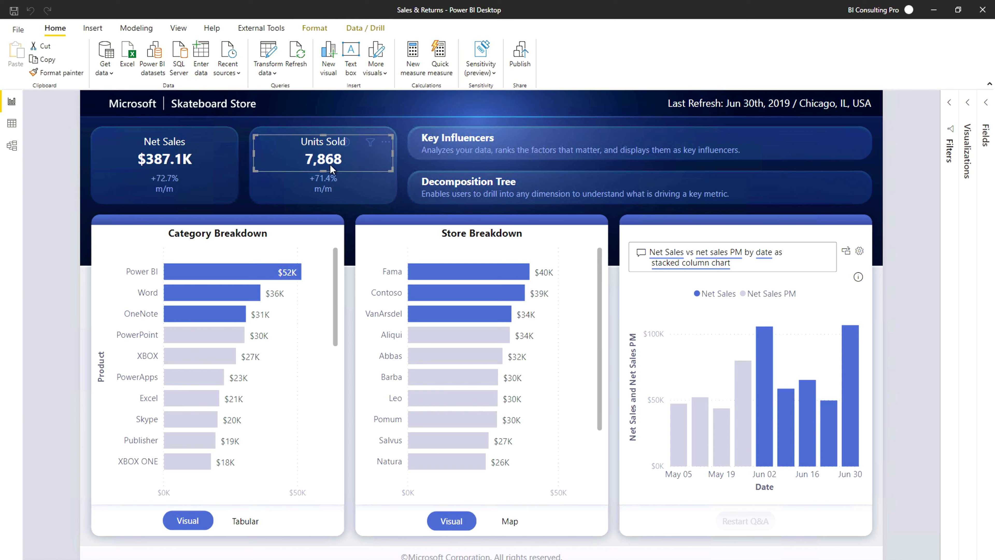
click(384, 143)
click(408, 170)
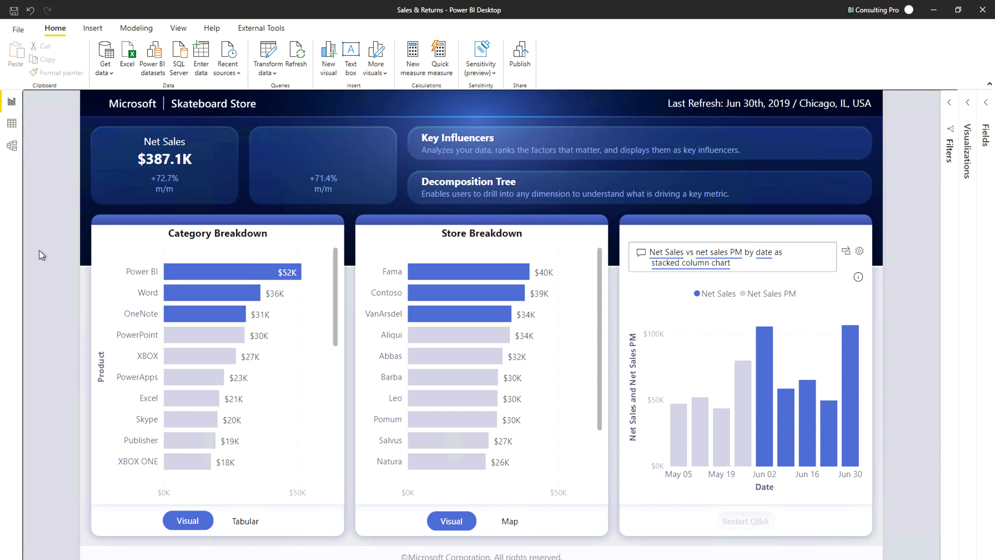
Republish the Sales & Returns report to the DeploymentPipelineDemo workspace, replacing the existing dataset.
click(520, 65)
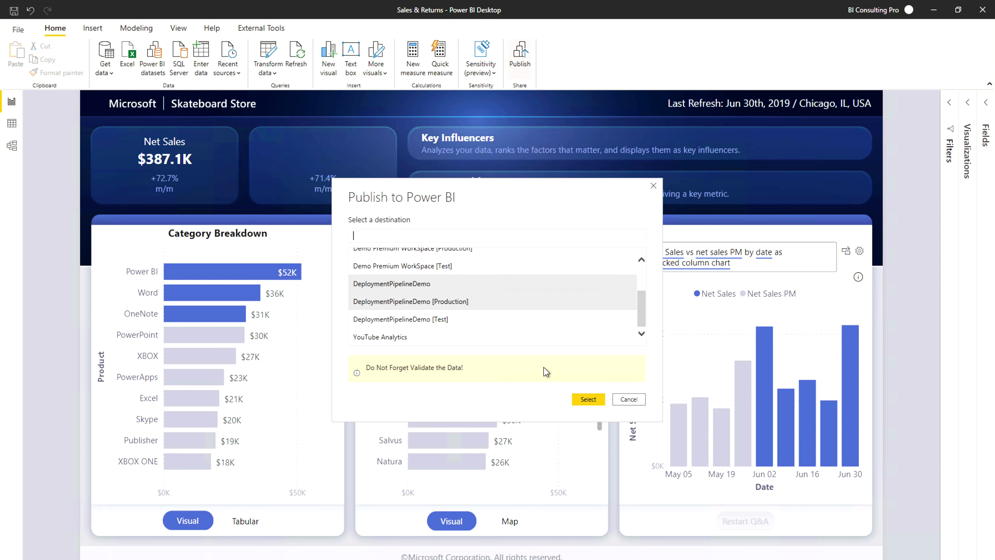
click(587, 400)
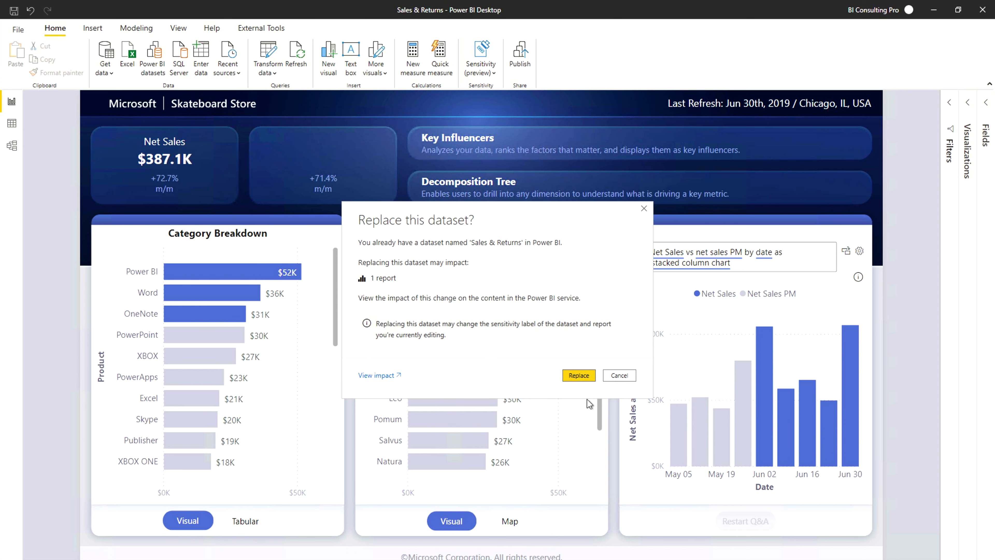
click(571, 376)
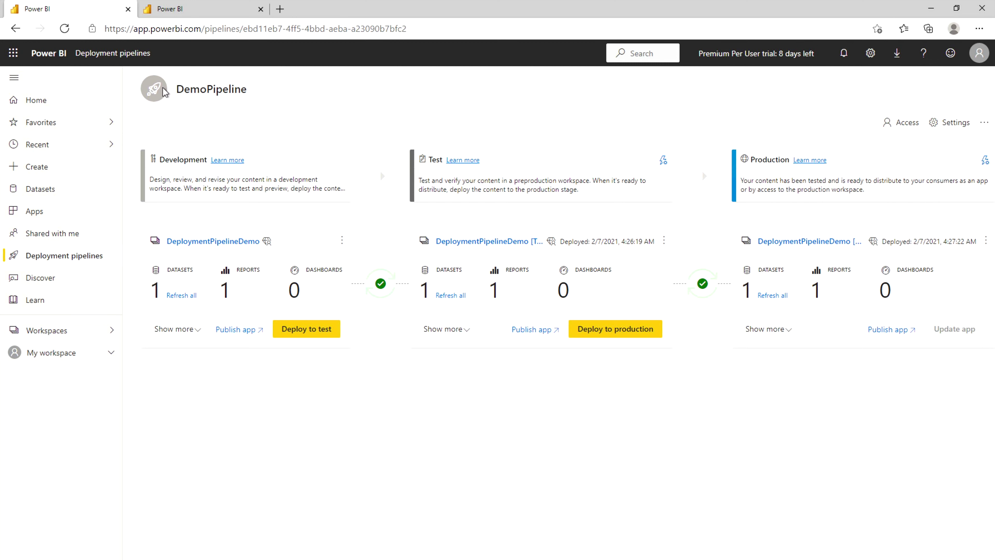
Reload DemoPipeline in the browser, compare Development with Test, and redeploy the changed content to Test, replacing its existing items.
click(65, 28)
click(387, 313)
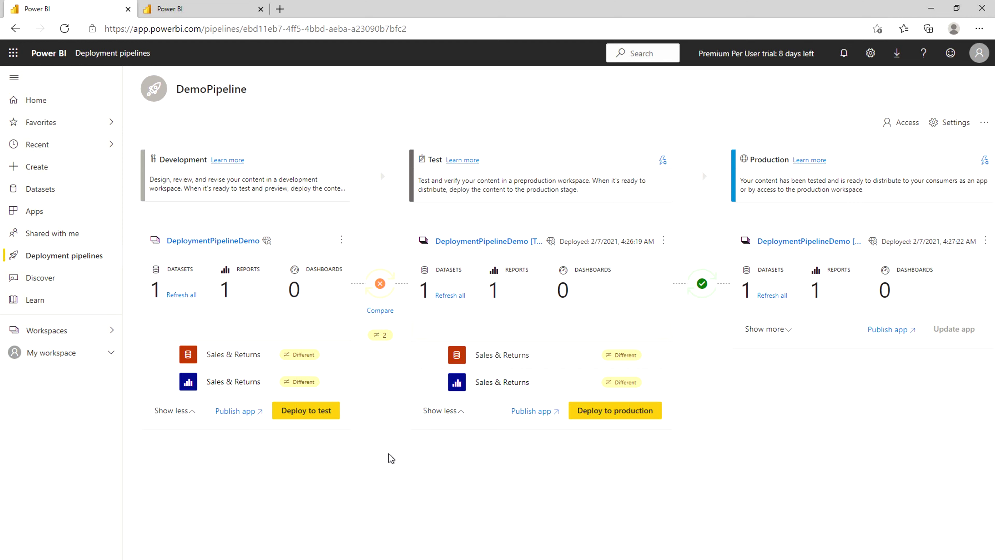
click(322, 416)
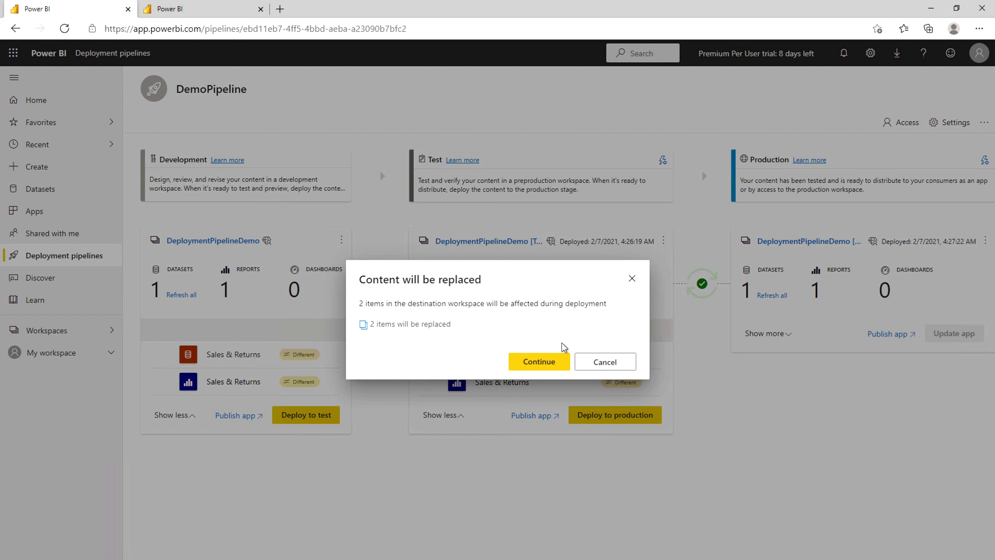
click(547, 363)
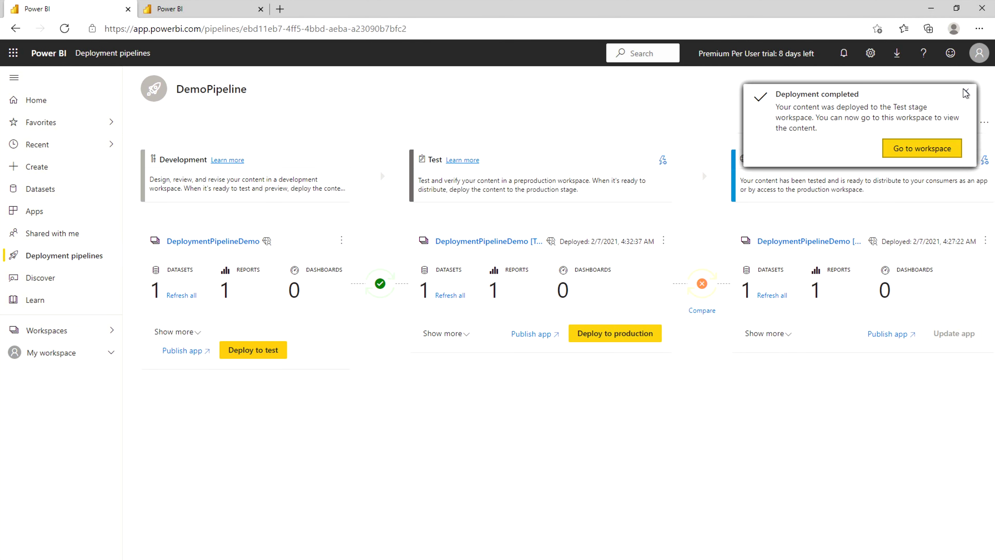
click(967, 92)
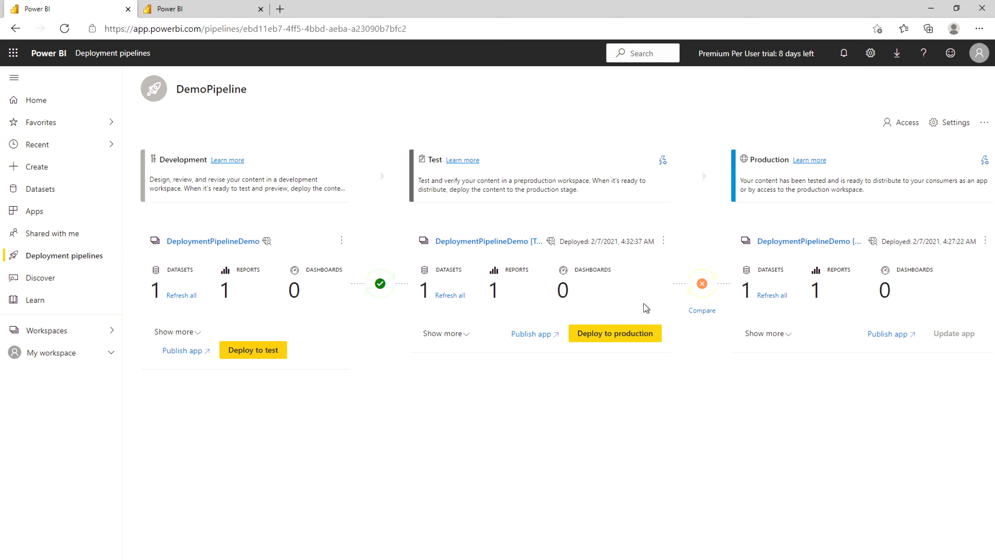
Deploy the updated content from Test to Production, replacing the existing items, and dismiss the completion notice.
click(637, 338)
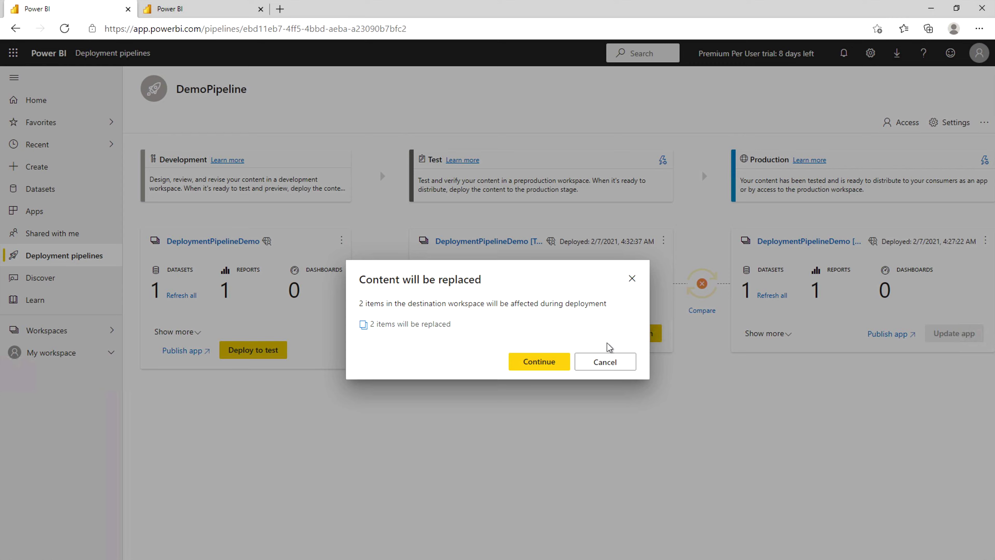
click(543, 361)
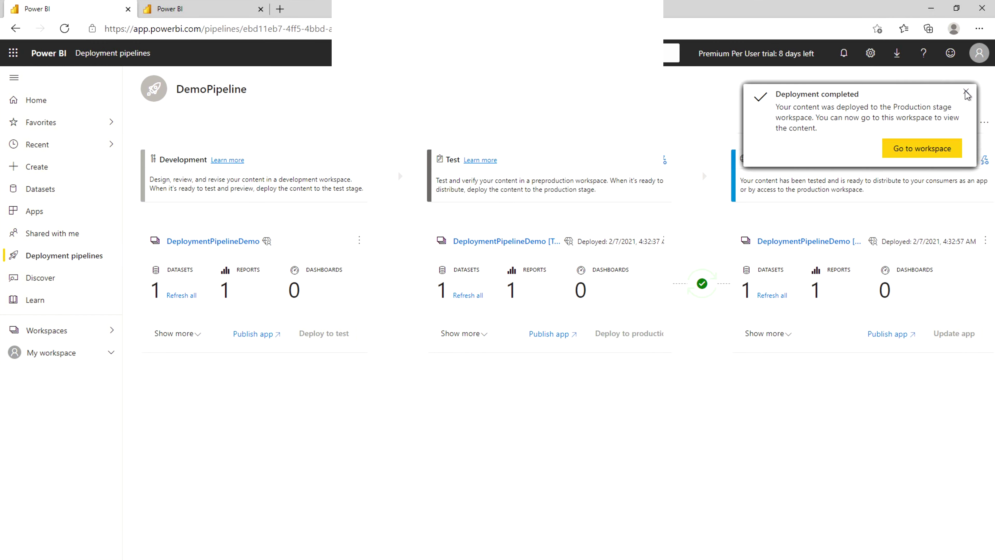
click(875, 352)
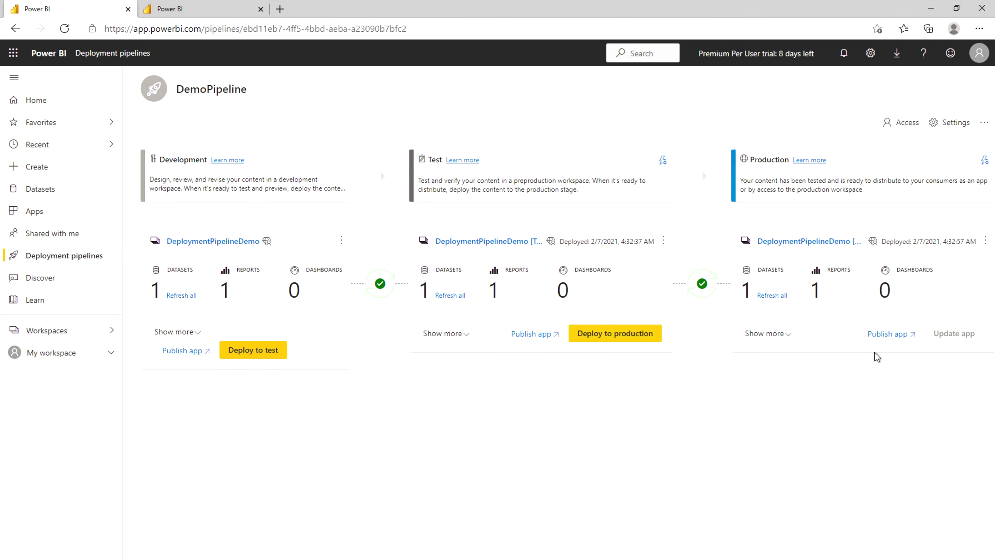
View the app publishing setup page of the Production workspace, then return to DemoPipeline.
click(883, 338)
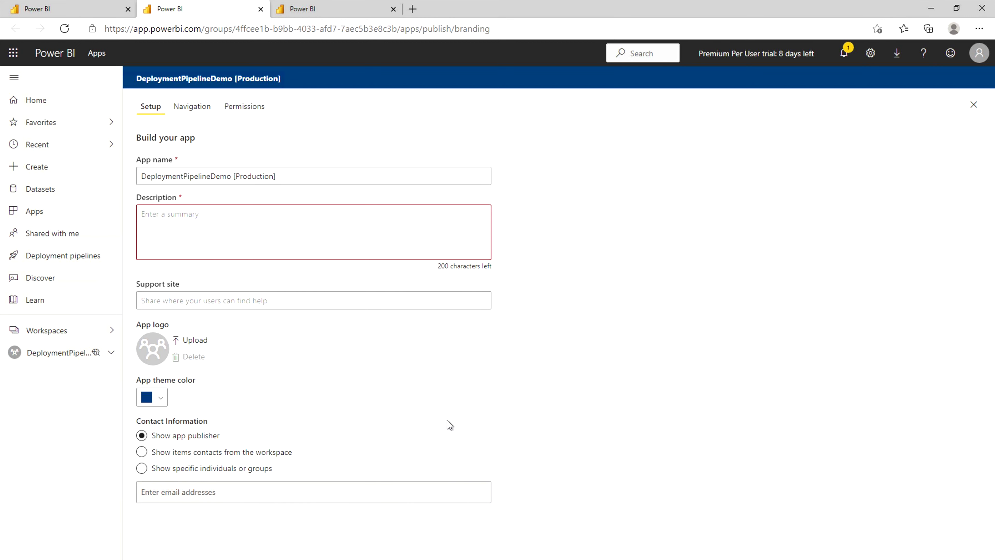
key(ctrl+shift+Tab)
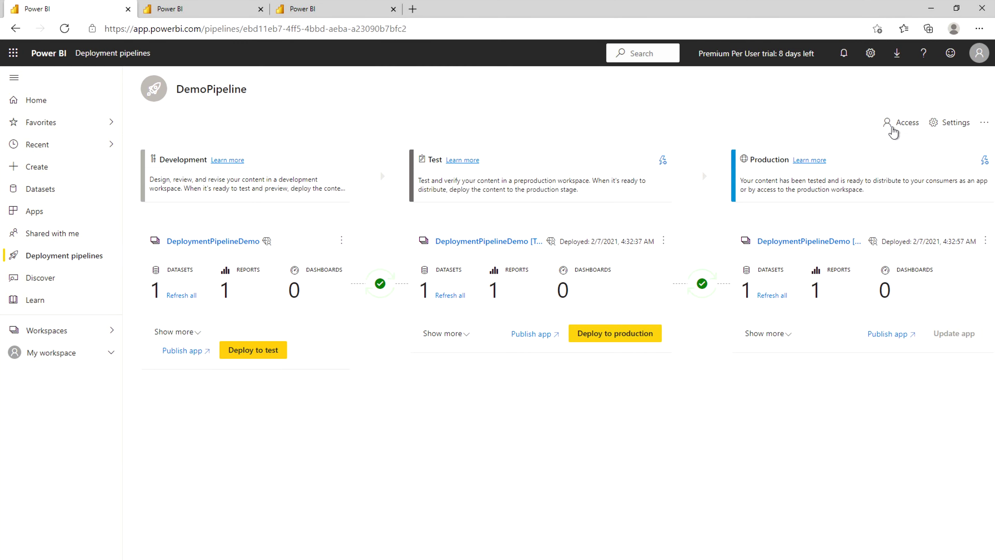
Review DemoPipeline's access options with the available permission roles, and its name and description settings.
click(893, 129)
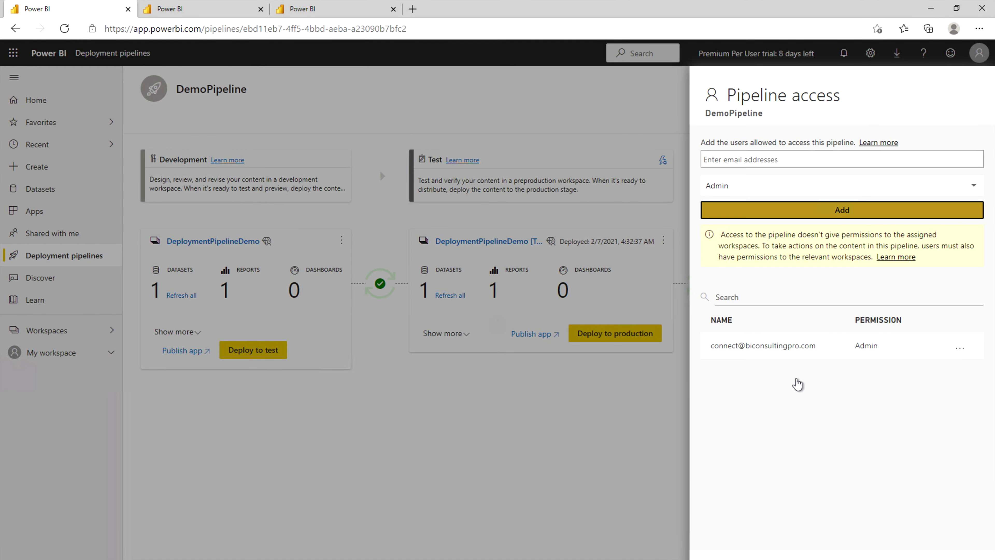
click(807, 188)
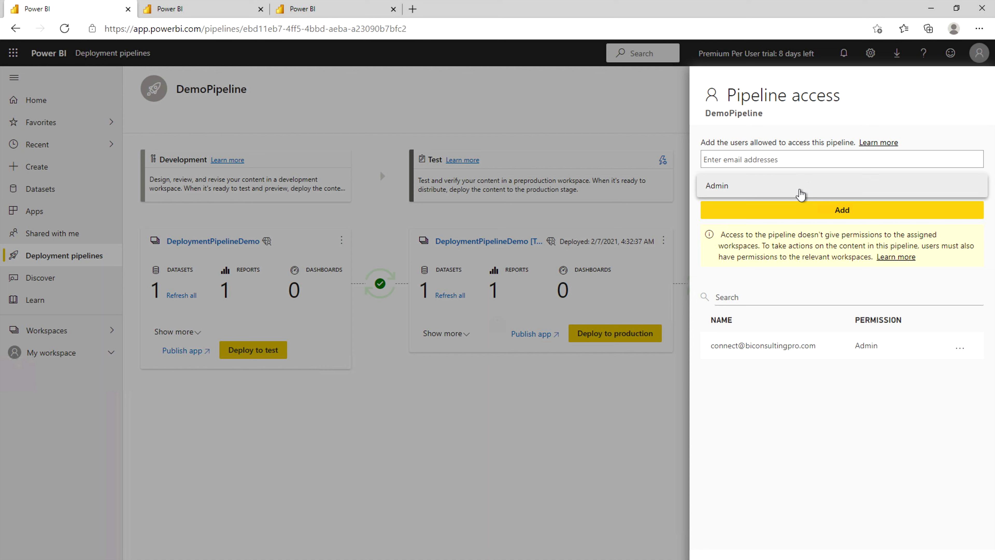
click(794, 157)
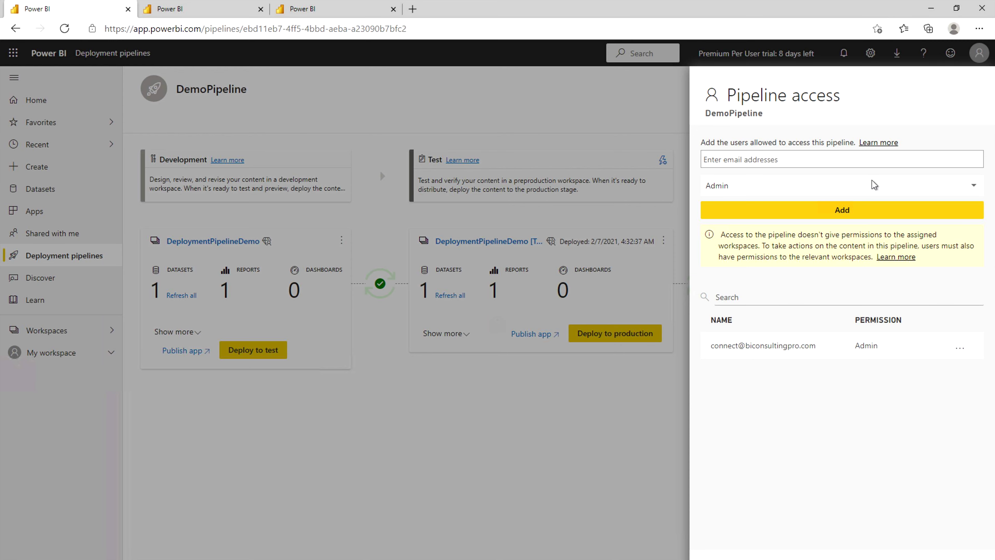
key(Escape)
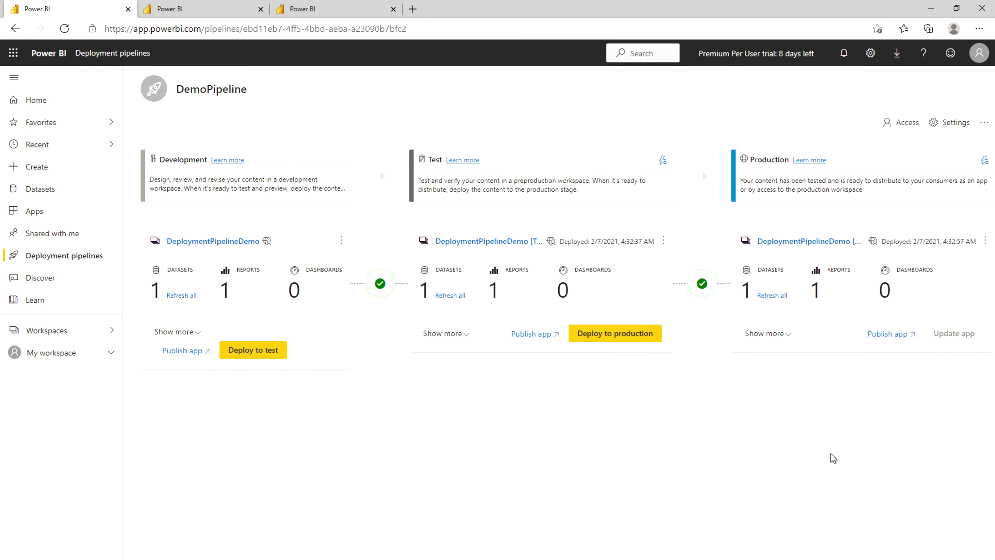
click(955, 125)
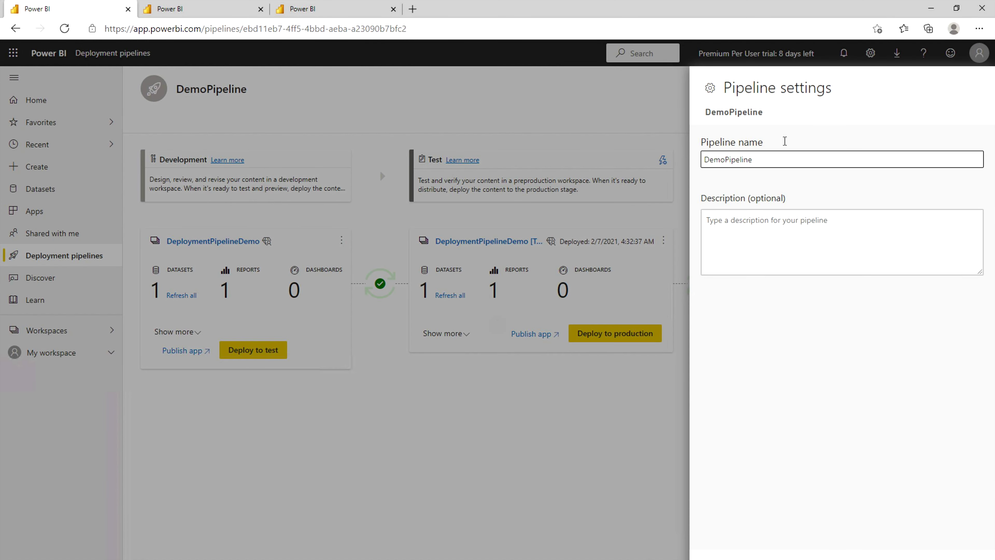
click(745, 236)
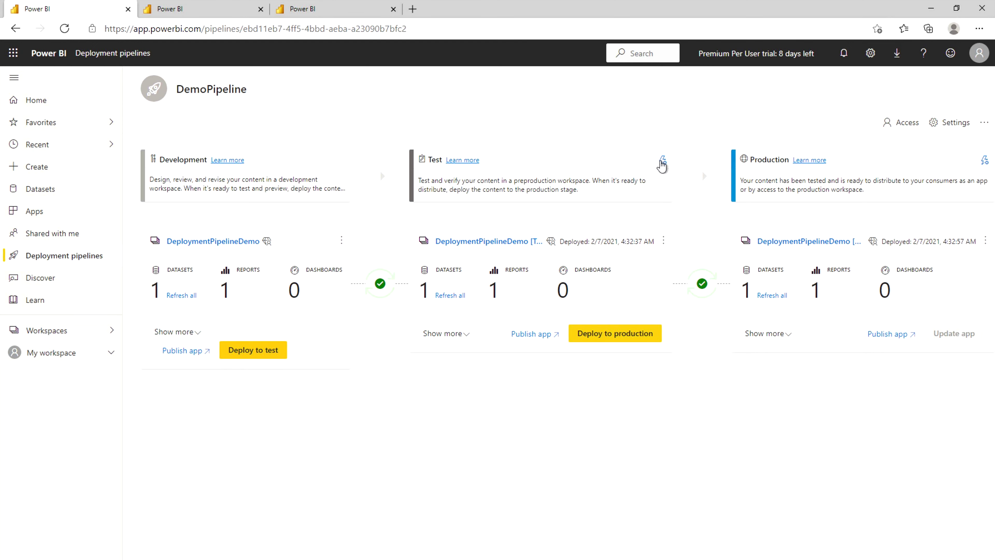
Start a new data source rule for the Sales & Returns dataset in the Test stage's deployment settings.
click(662, 162)
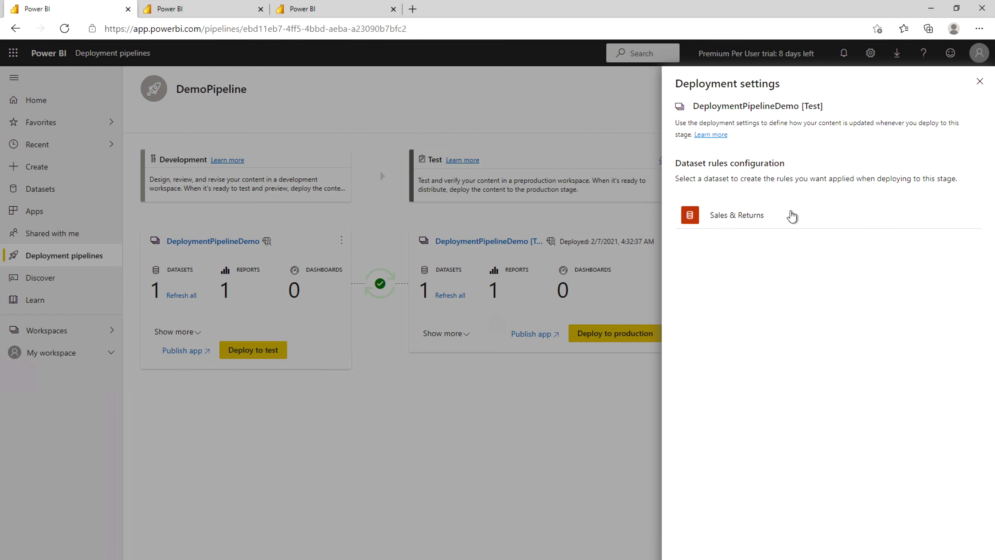
click(759, 218)
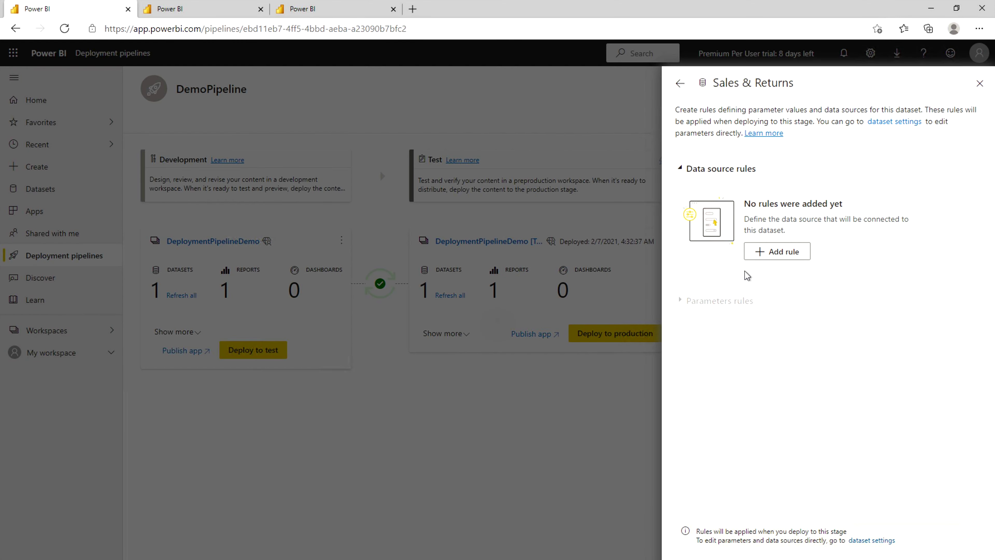
click(779, 261)
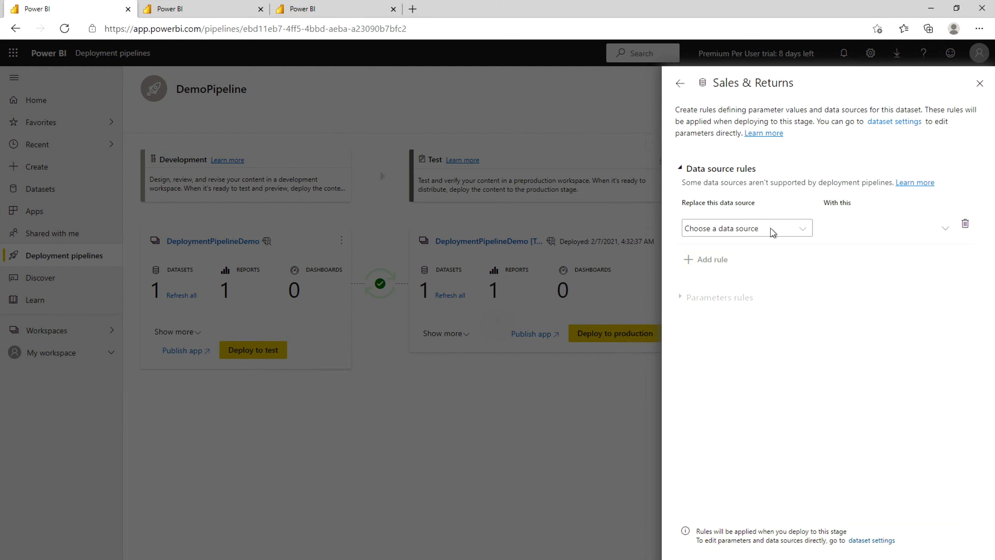
Set the rule to replace the Dropbox data source with the Dropbox data path, and add a second blank rule.
click(772, 232)
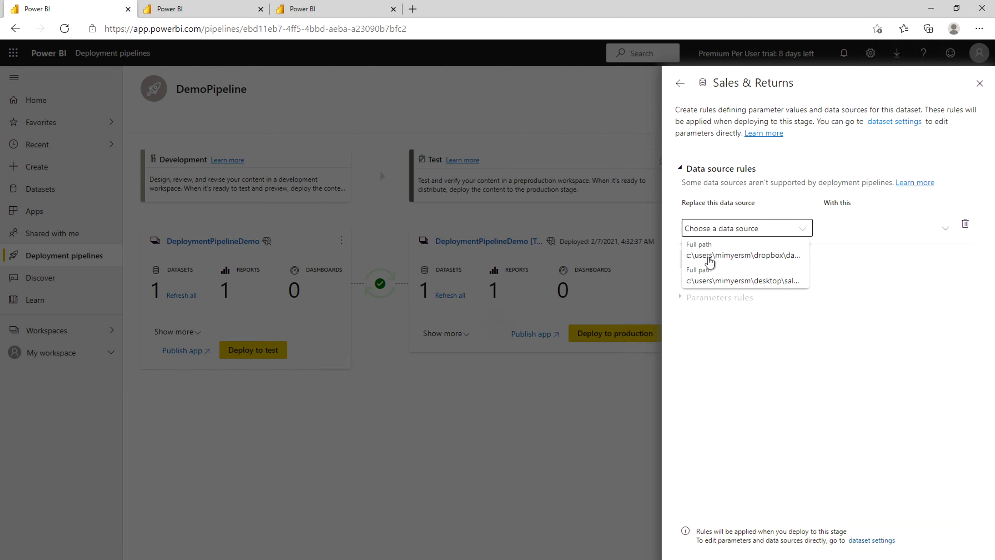
click(883, 238)
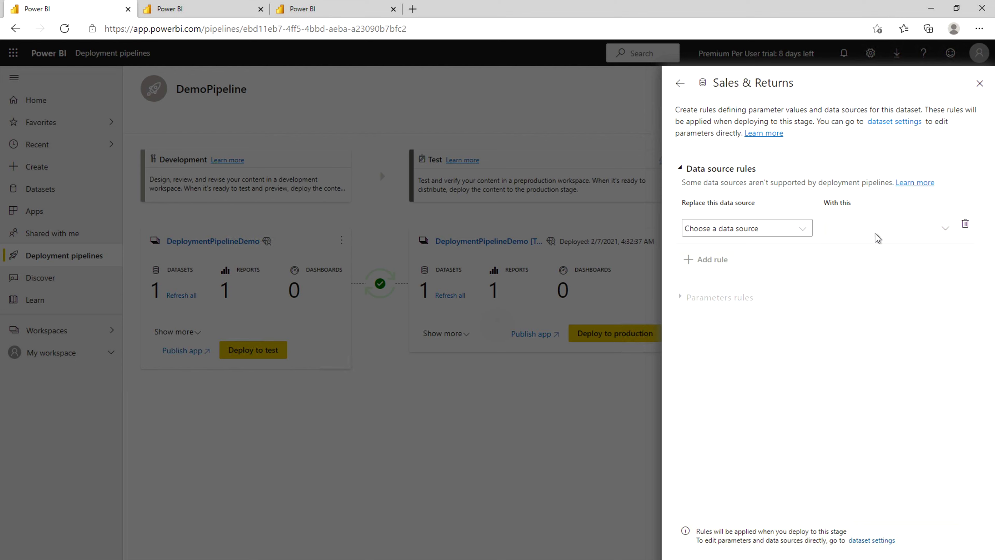
click(729, 234)
click(718, 254)
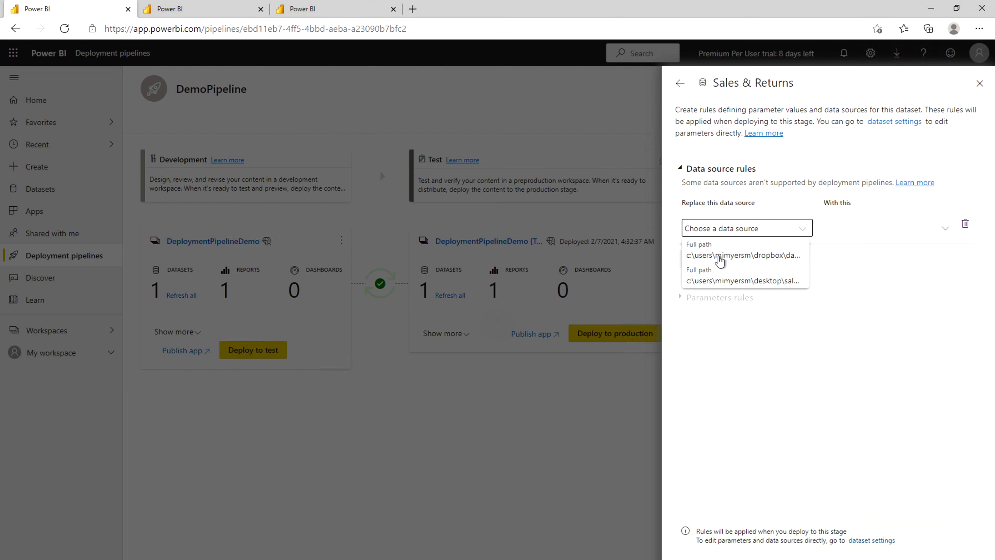
click(862, 232)
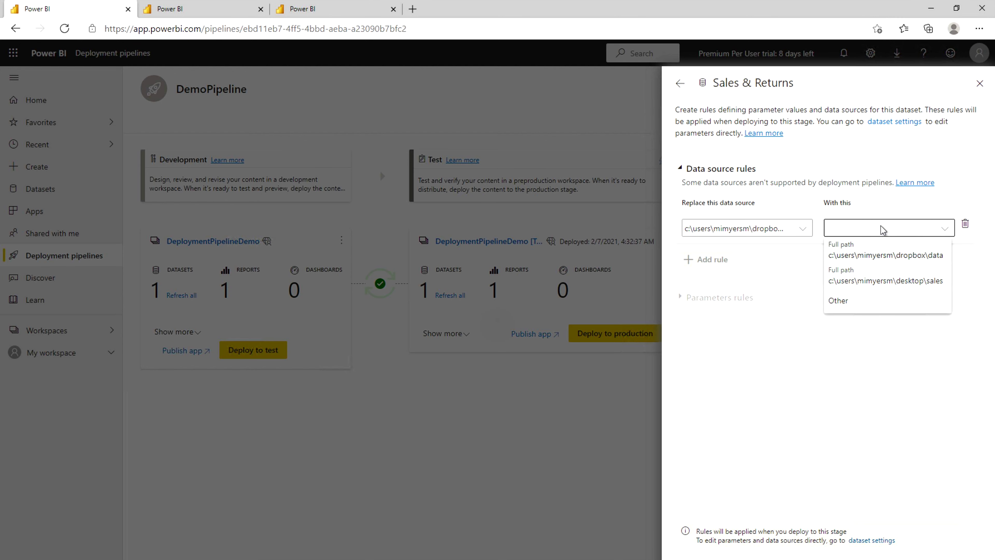
click(865, 259)
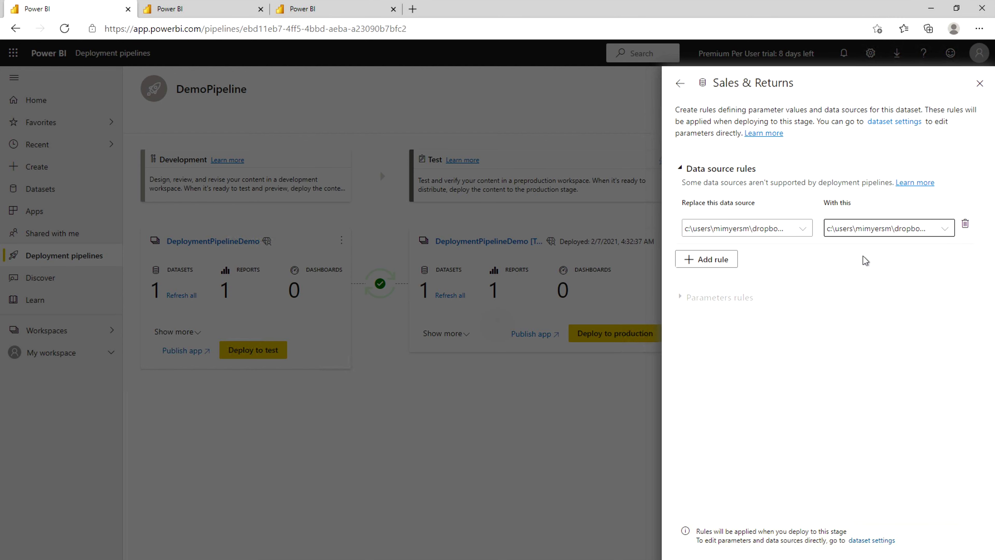
click(721, 258)
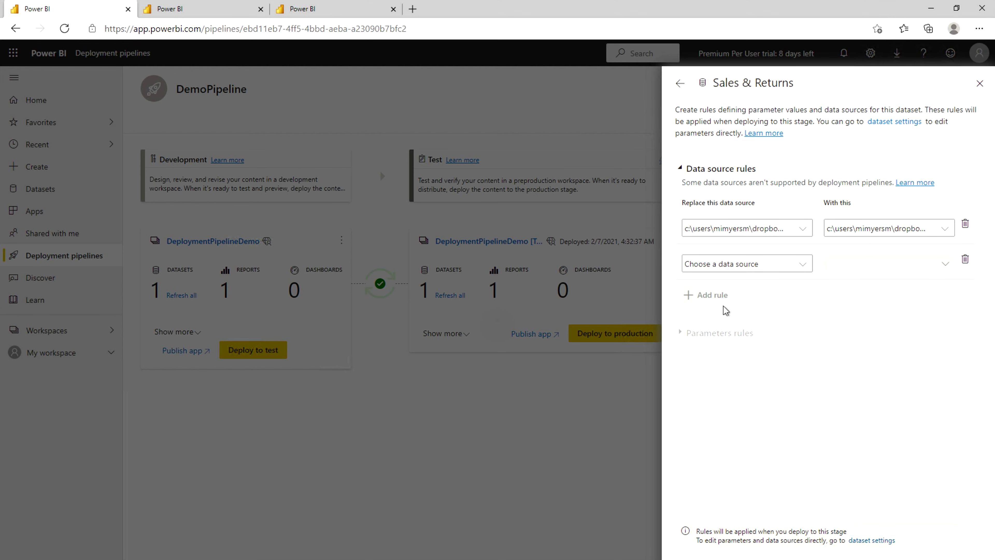